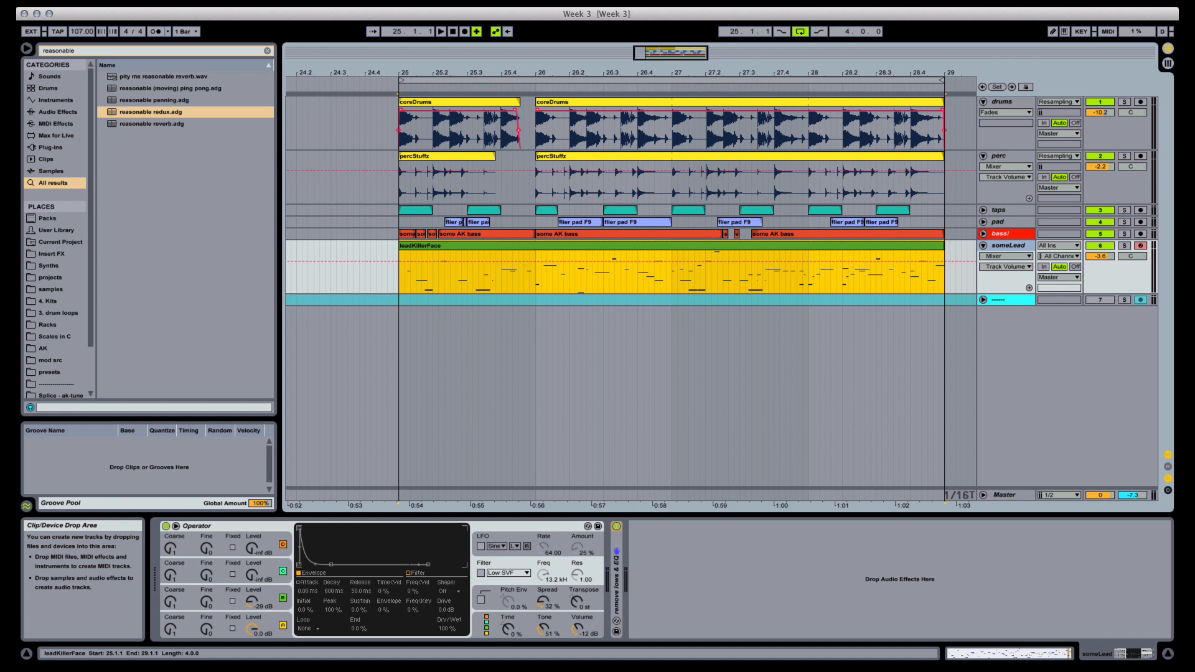
# Play the arrangement loop and solo the someLead track
pyautogui.press('space')
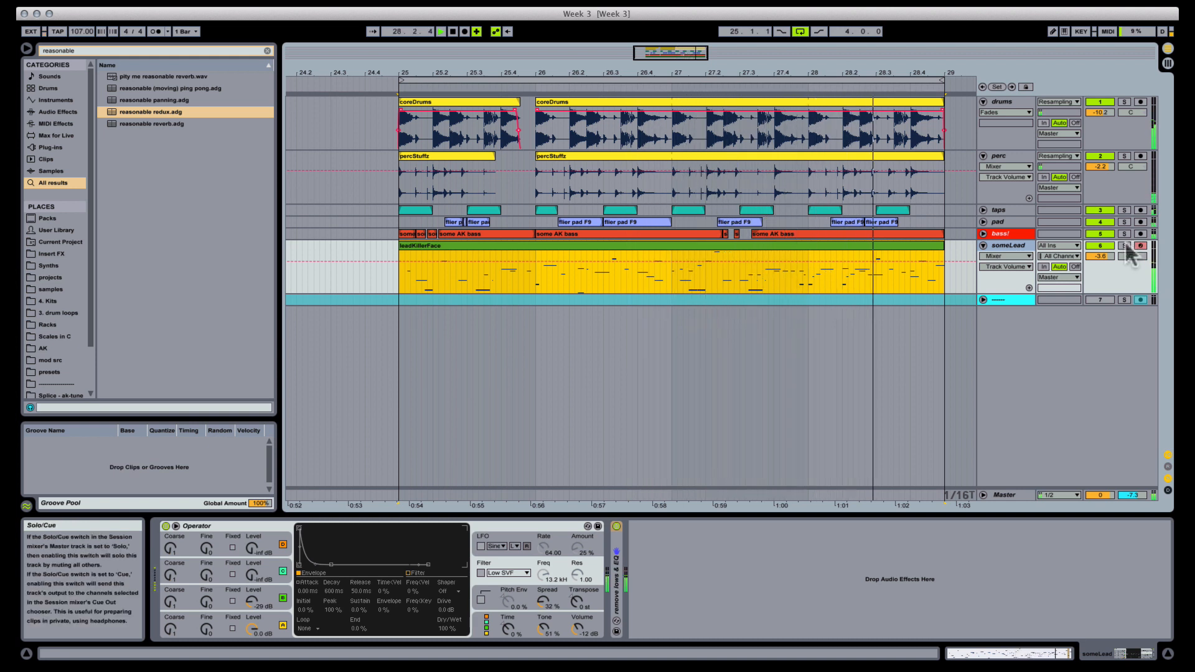
pyautogui.click(1125, 245)
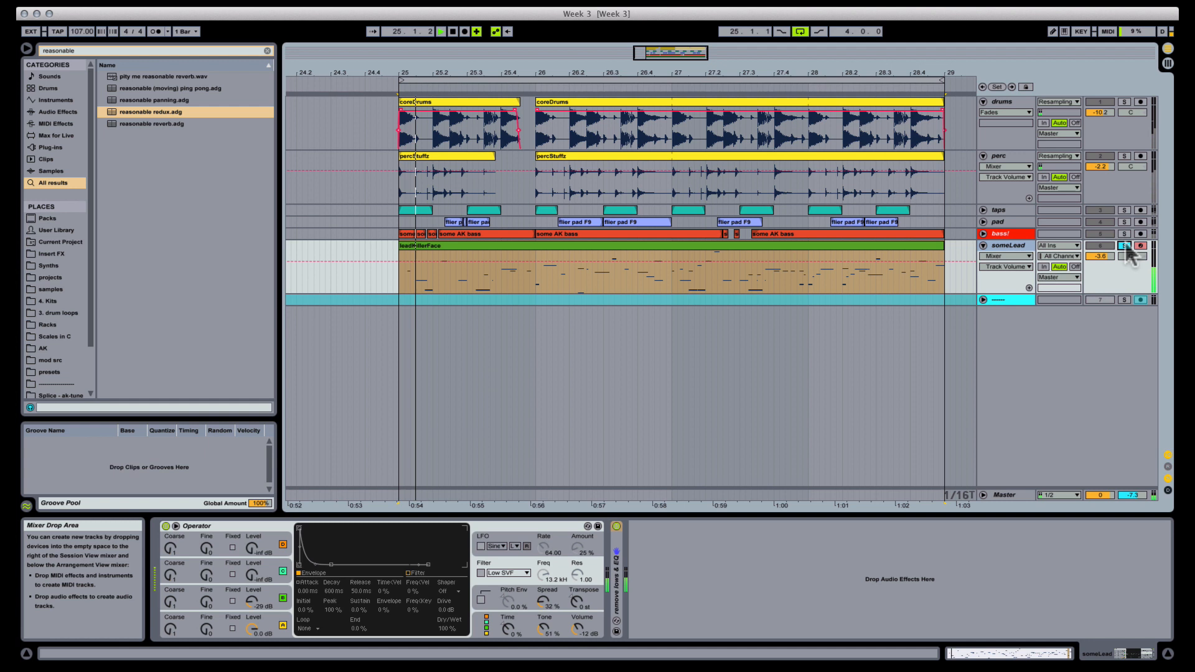
pyautogui.click(678, 245)
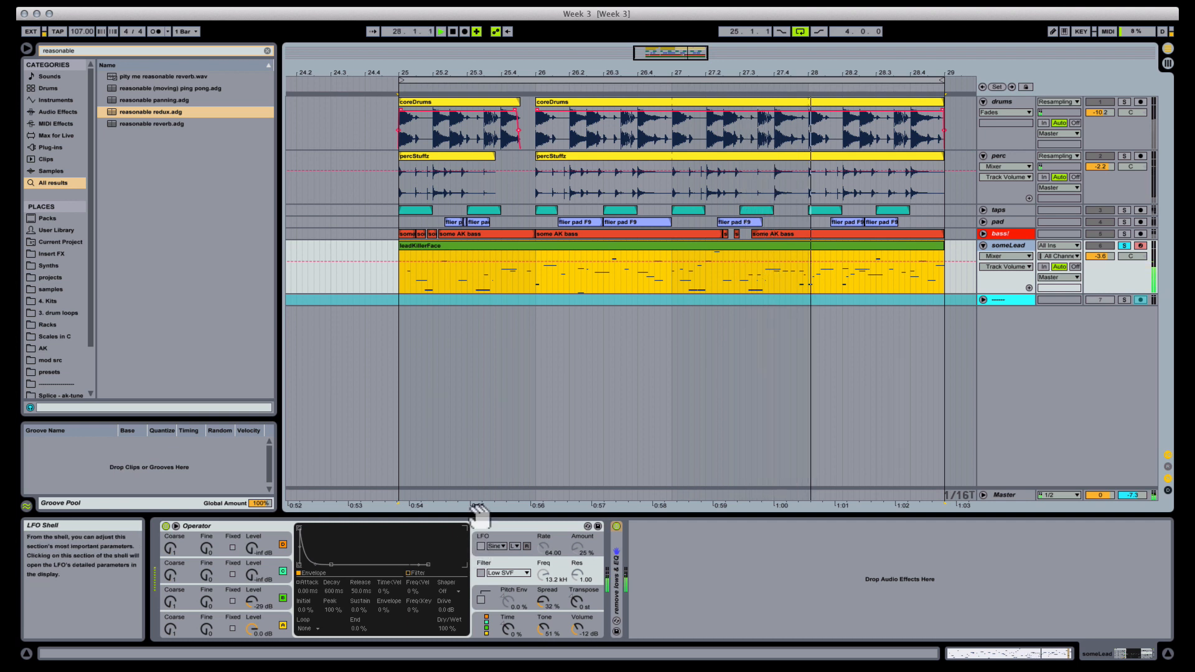
# Search the browser for "filter" and add Auto Filter to the end of the someLead device chain
pyautogui.press('super+f')
pyautogui.write('fil')
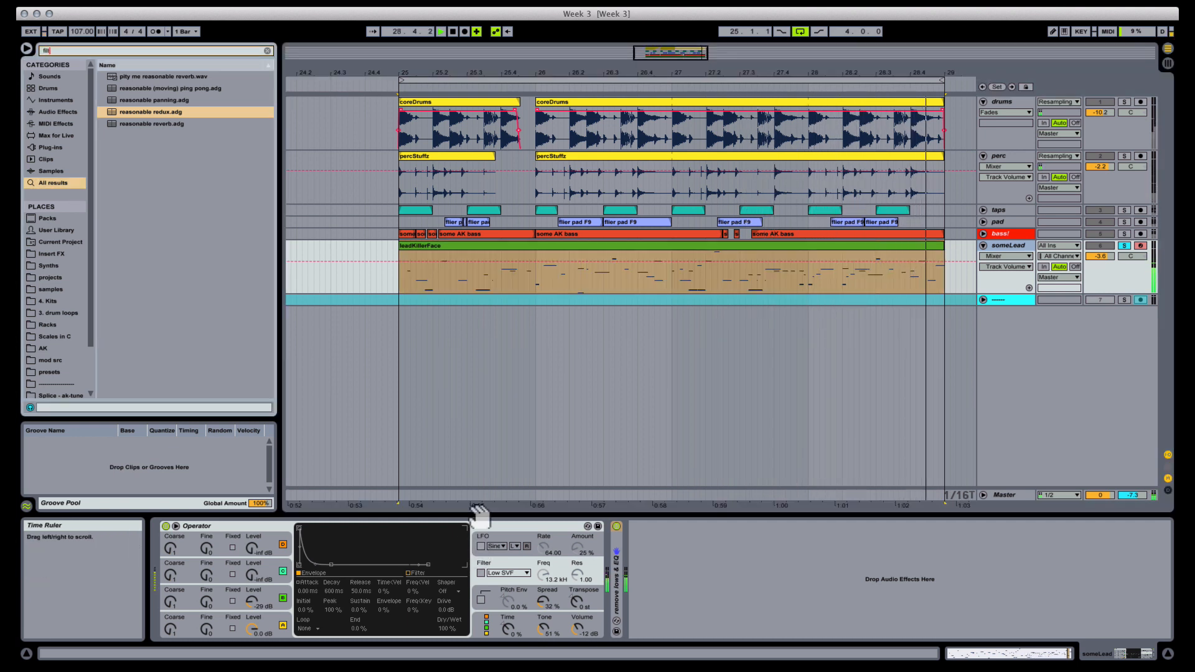
pyautogui.write('ter')
pyautogui.moveTo(134, 76); pyautogui.dragTo(748, 619)
# Set the Auto Filter to band-pass at 1.09 kHz with LFO amount 8.10 and envelope amount 43.7
pyautogui.click(721, 598)
pyautogui.click(704, 598)
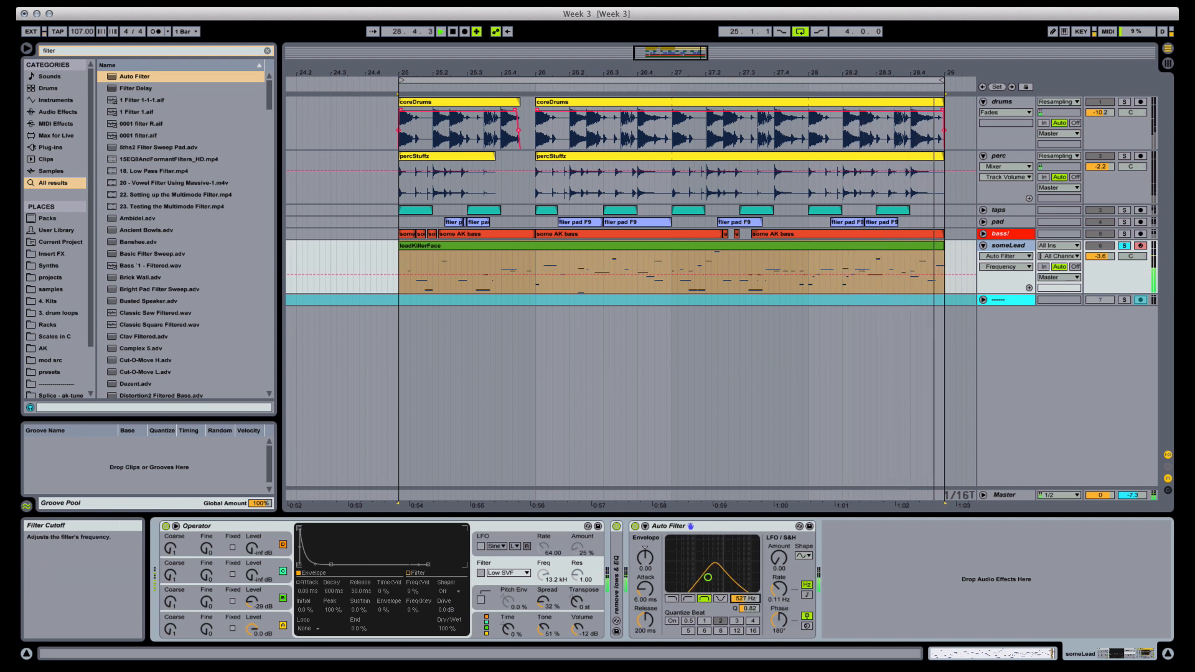
pyautogui.click(779, 560)
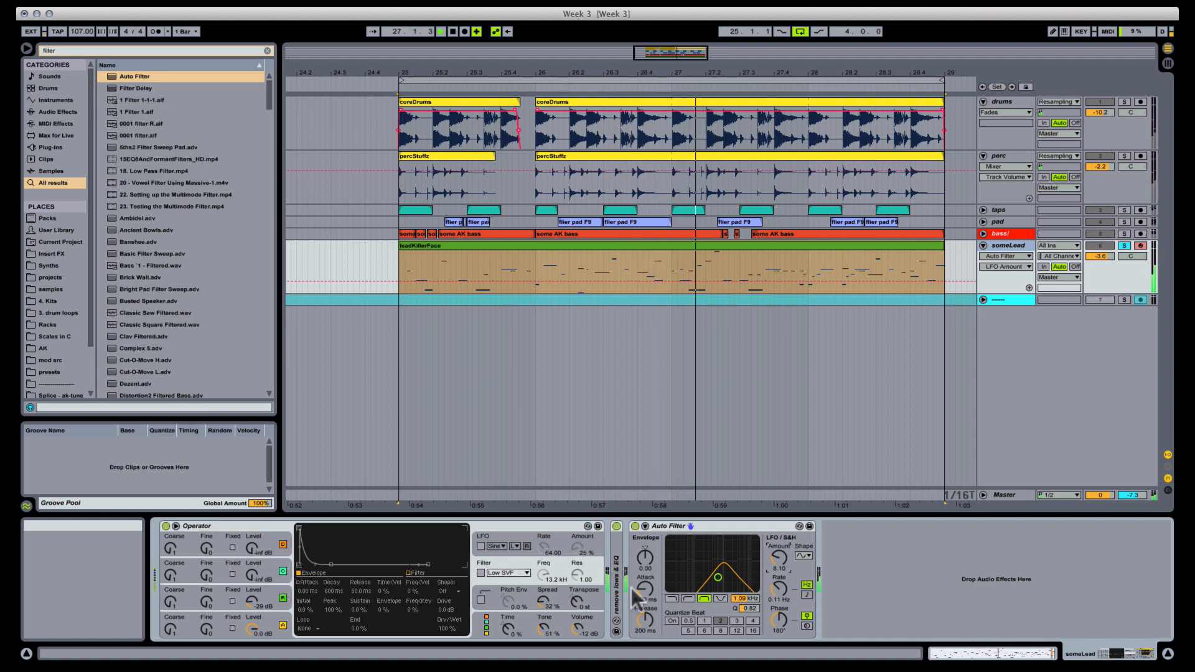
pyautogui.moveTo(647, 574); pyautogui.dragTo(647, 548)
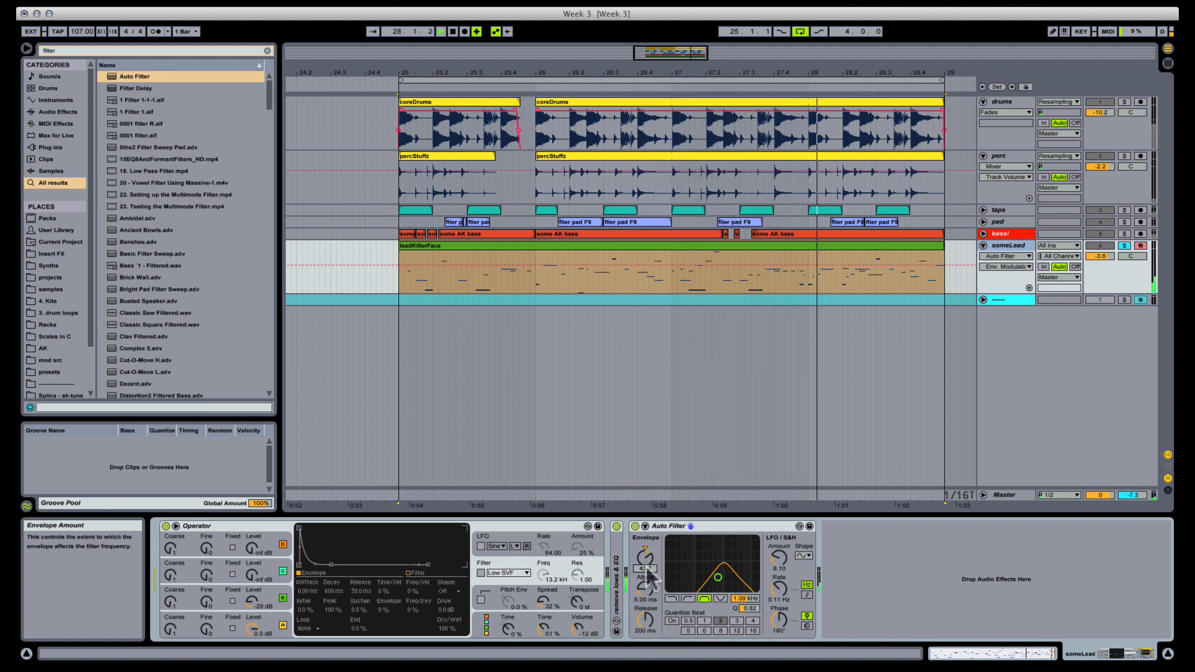
# Add Overdrive after the Auto Filter and set its frequency to 2.02 kHz, bandwidth to 5.61 and tone to 57%
pyautogui.press('super+f')
pyautogui.write('distor')
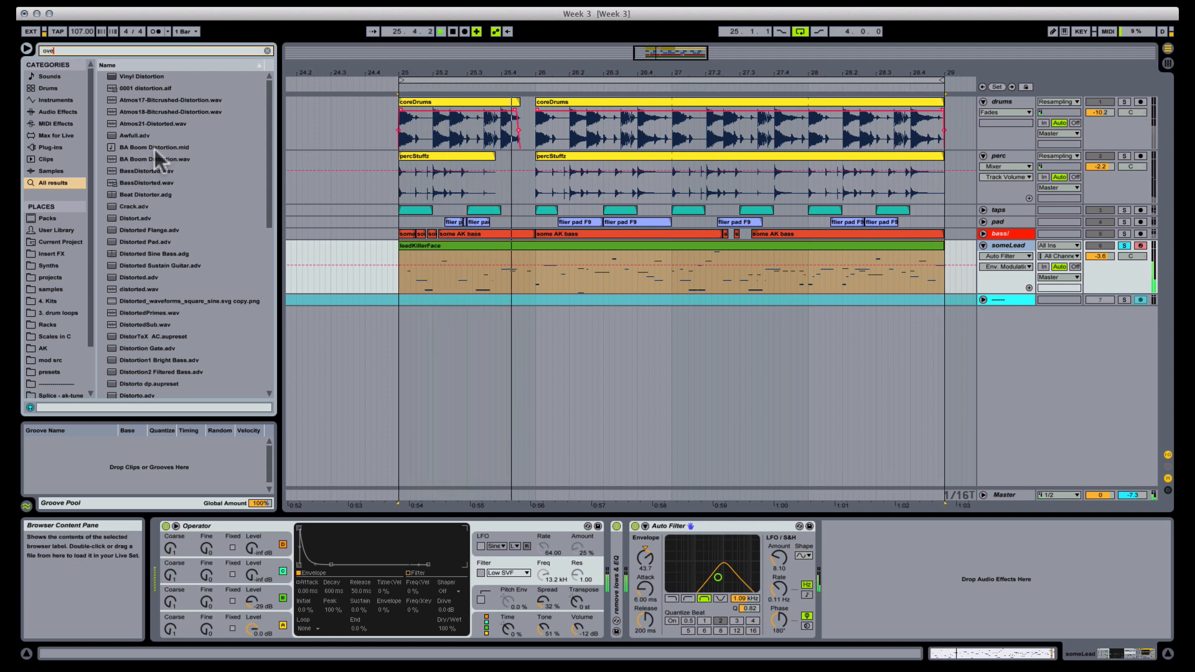
pyautogui.press('super+f')
pyautogui.write('over')
pyautogui.press('Down')
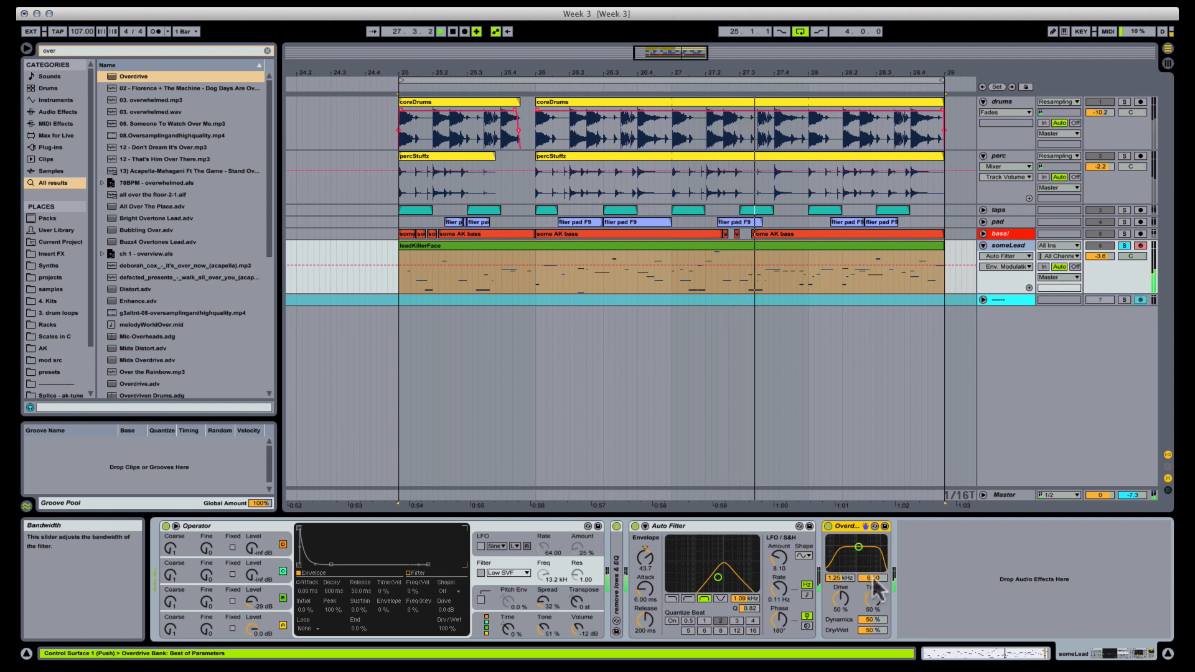
pyautogui.moveTo(856, 580); pyautogui.dragTo(856, 564)
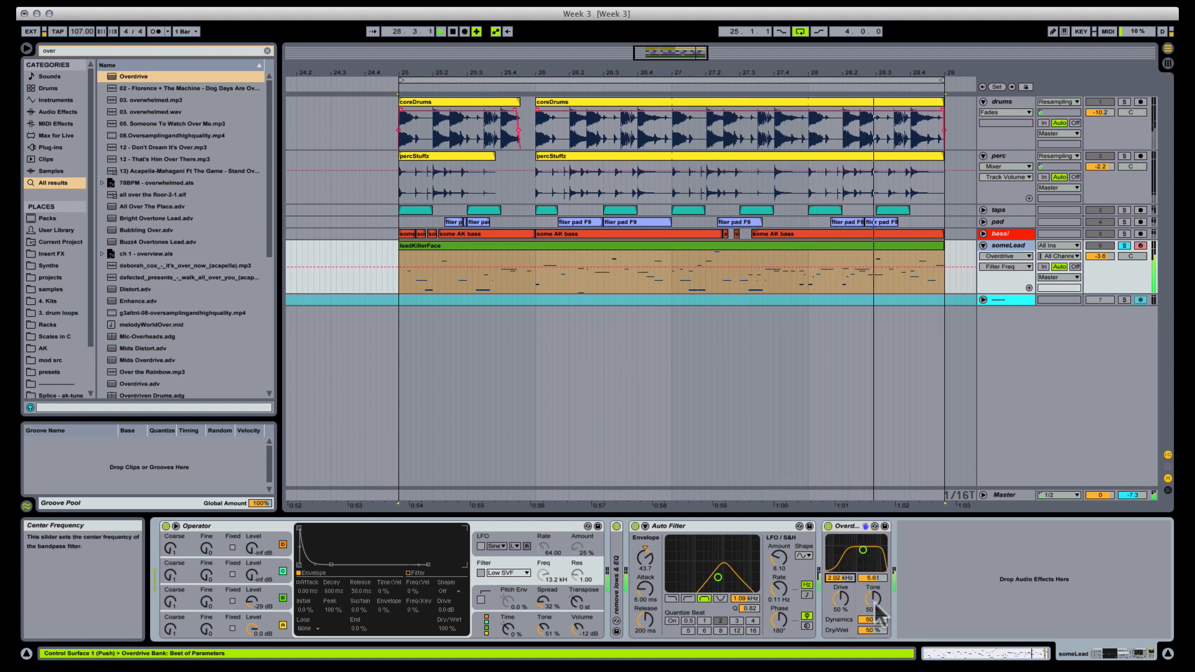
pyautogui.moveTo(877, 606); pyautogui.dragTo(878, 598)
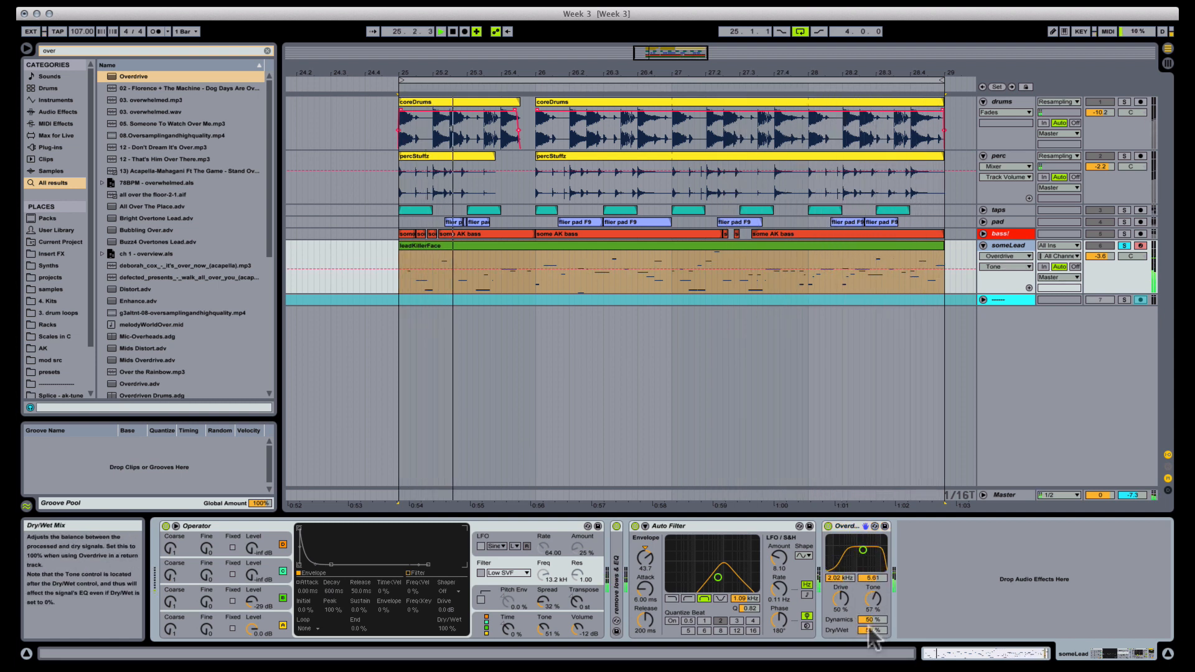
# Find Reverb in the browser, add it after Overdrive, and set its decay time to 2.41 s
pyautogui.press('super+f')
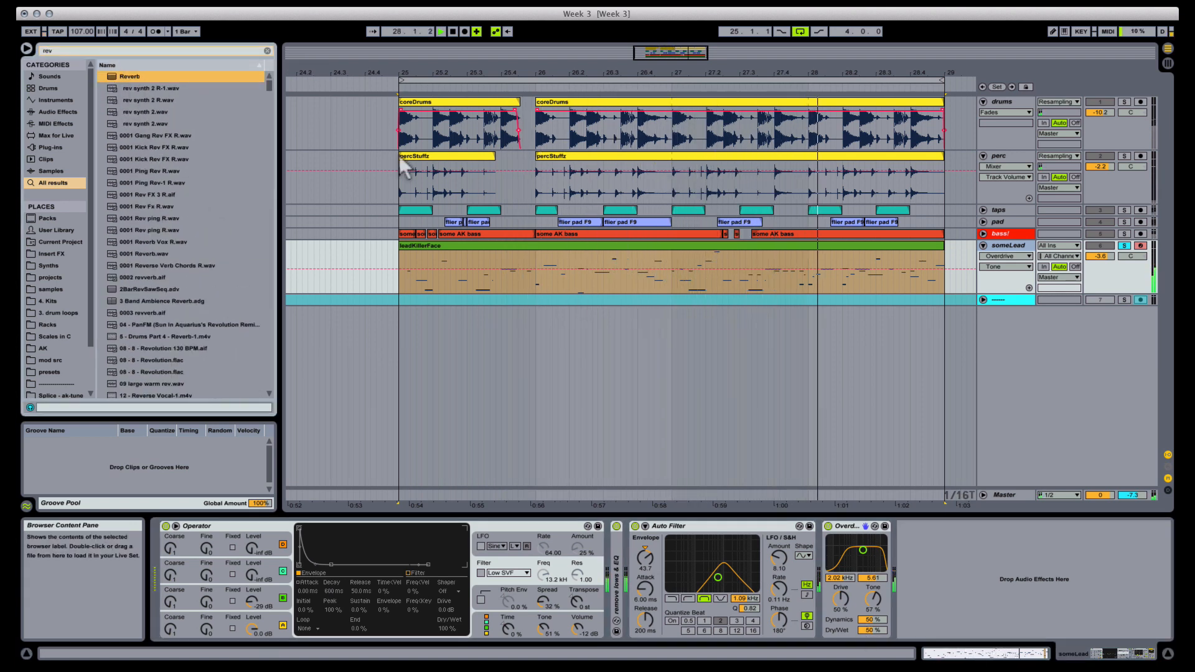
pyautogui.moveTo(400, 157); pyautogui.dragTo(923, 537)
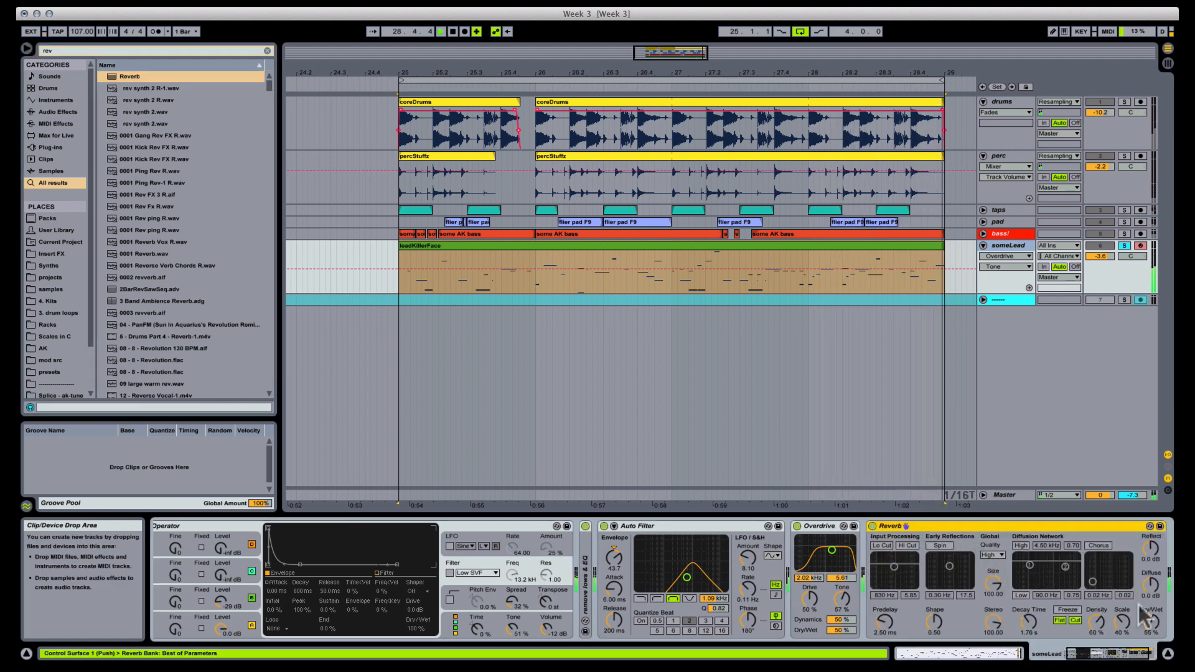
pyautogui.moveTo(1048, 623); pyautogui.dragTo(1047, 609)
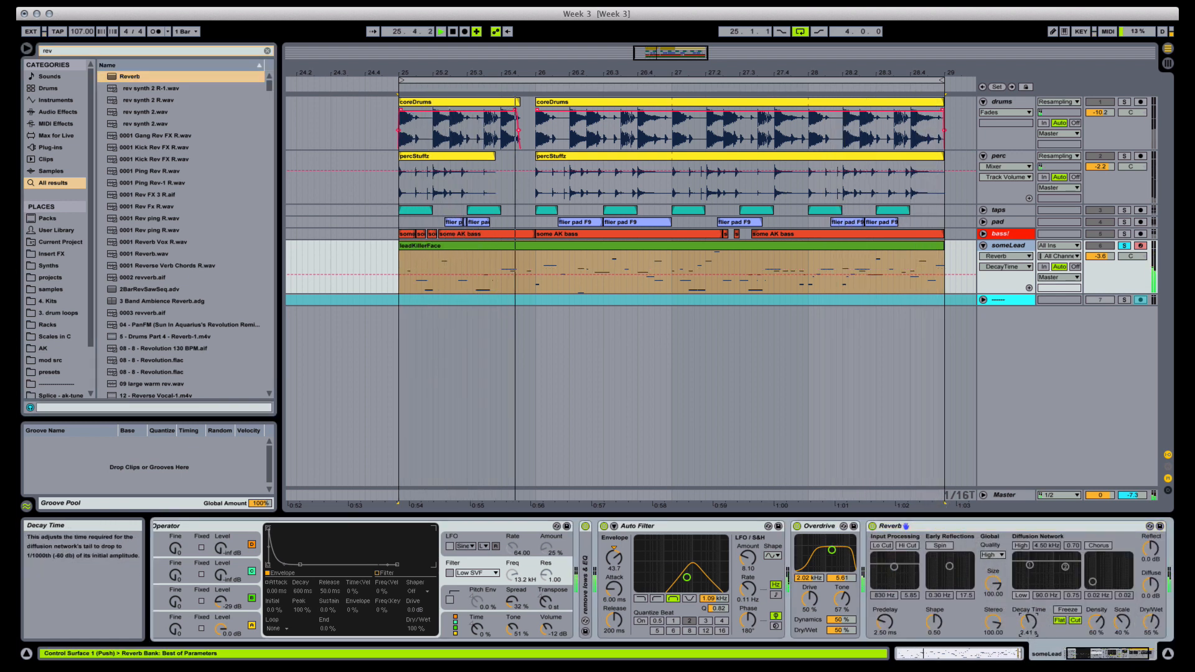
# Turn on the Reverb's diffusion High filter and its input Lo Cut and Hi Cut filters
pyautogui.click(1016, 546)
pyautogui.click(904, 546)
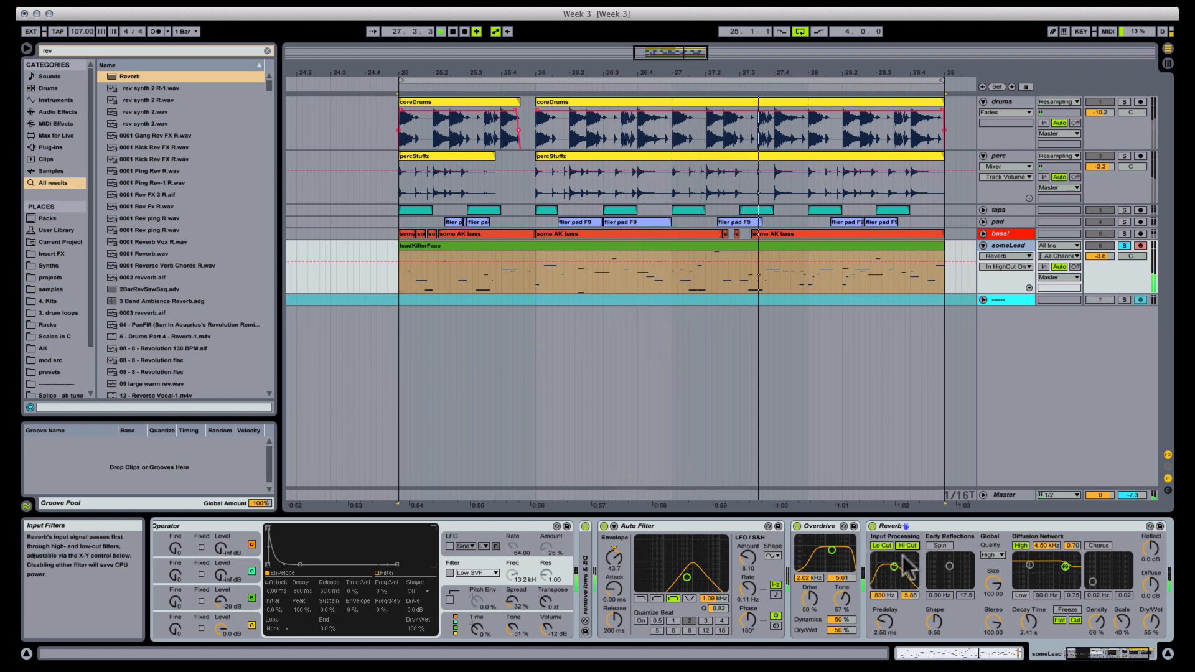
pyautogui.click(906, 546)
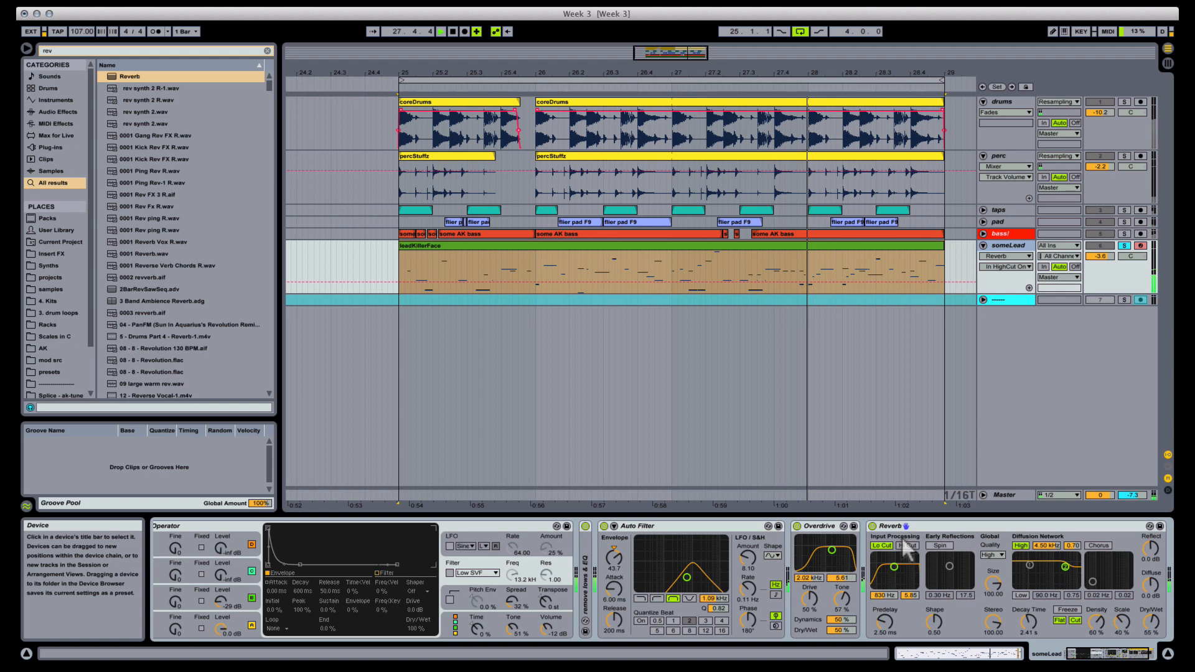
# With playback stopped, fold Auto Filter, Overdrive and Reverb and group them into an Audio Effect Rack
pyautogui.click(484, 418)
pyautogui.press('space')
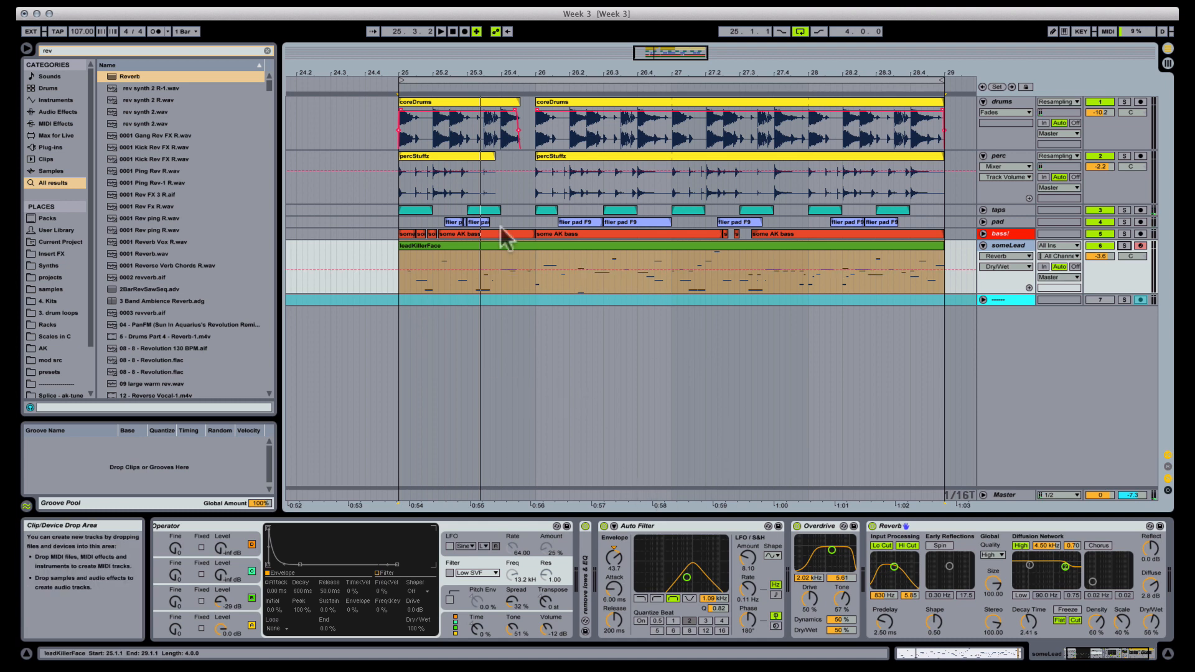
pyautogui.doubleClick(695, 533)
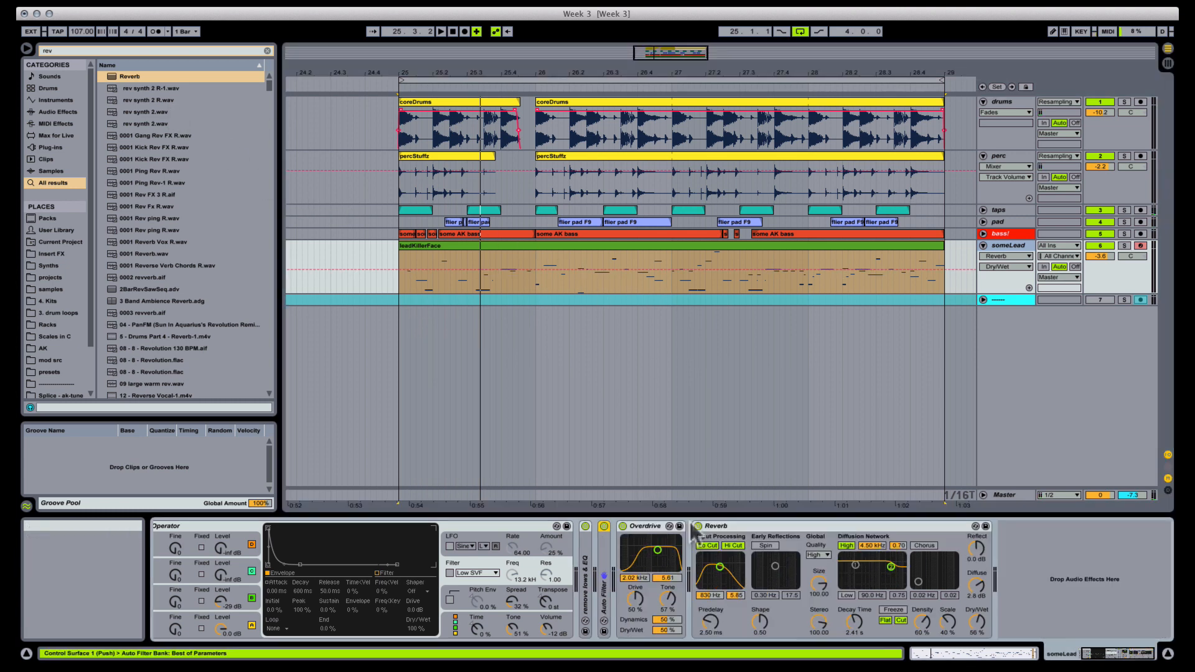
pyautogui.doubleClick(648, 527)
pyautogui.doubleClick(650, 527)
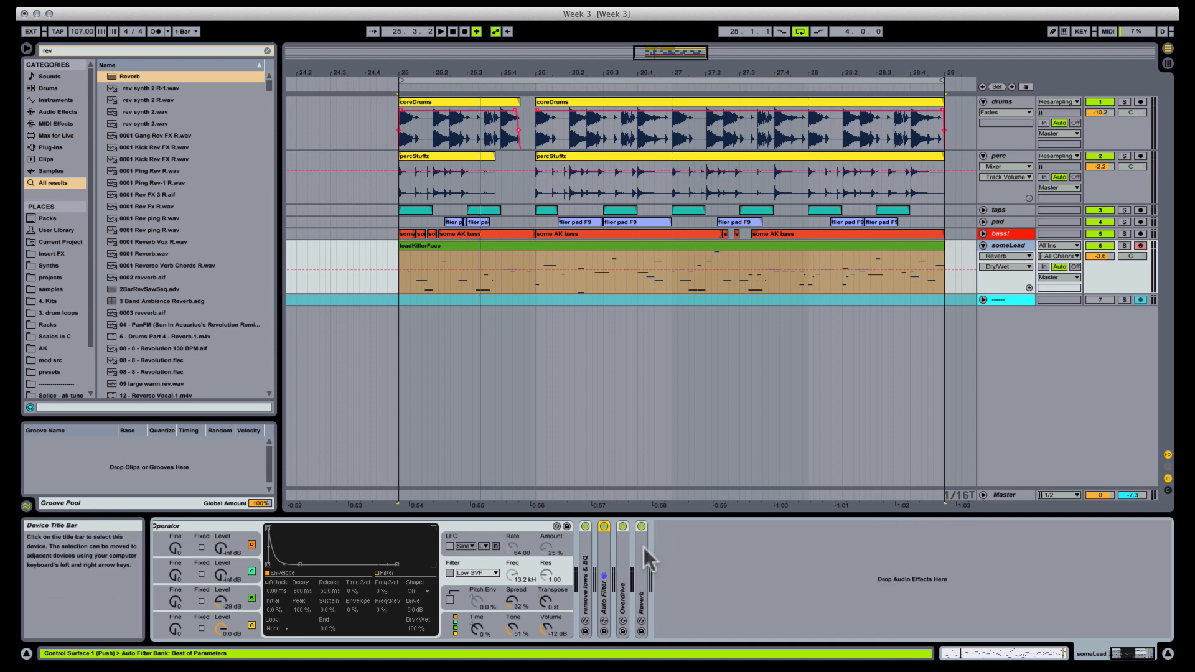
pyautogui.press('super+g')
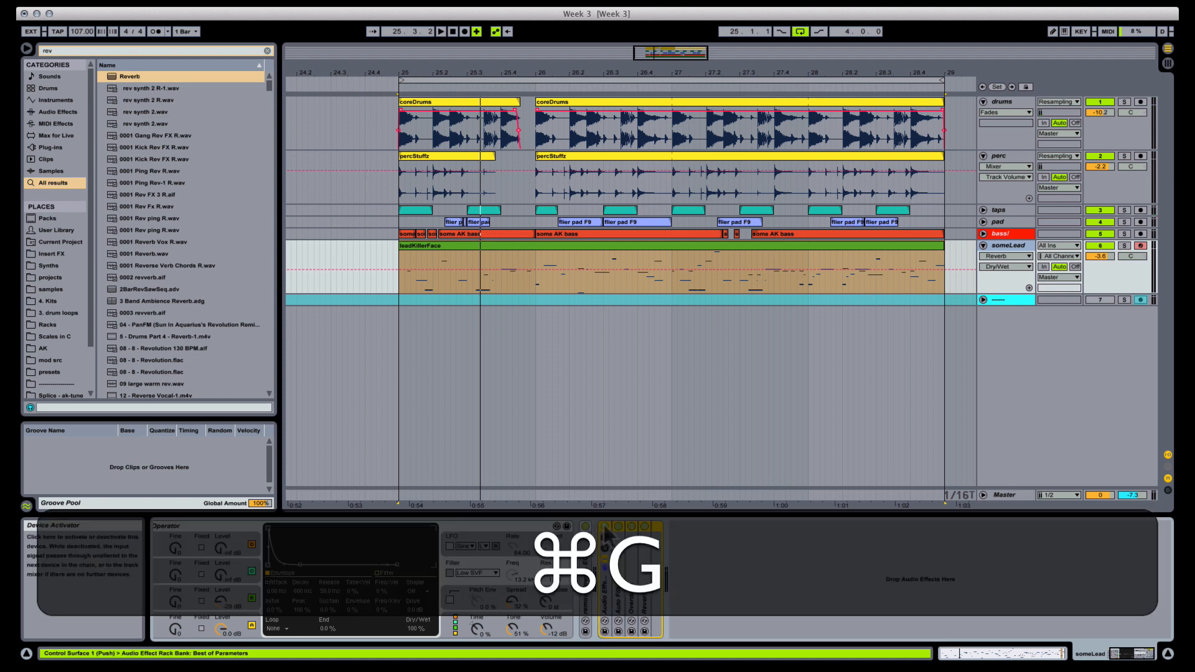
# Play the loop with someLead soloed and load the "AKs all native FX kit" rack after the grouped effects
pyautogui.click(418, 244)
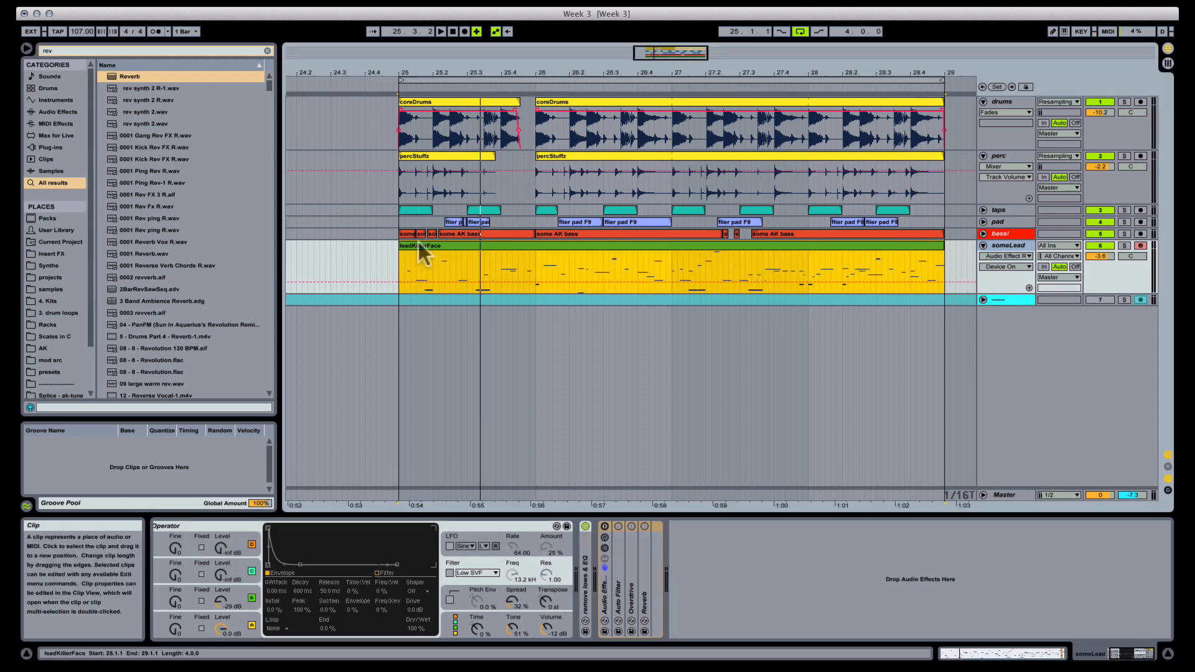
pyautogui.click(1124, 246)
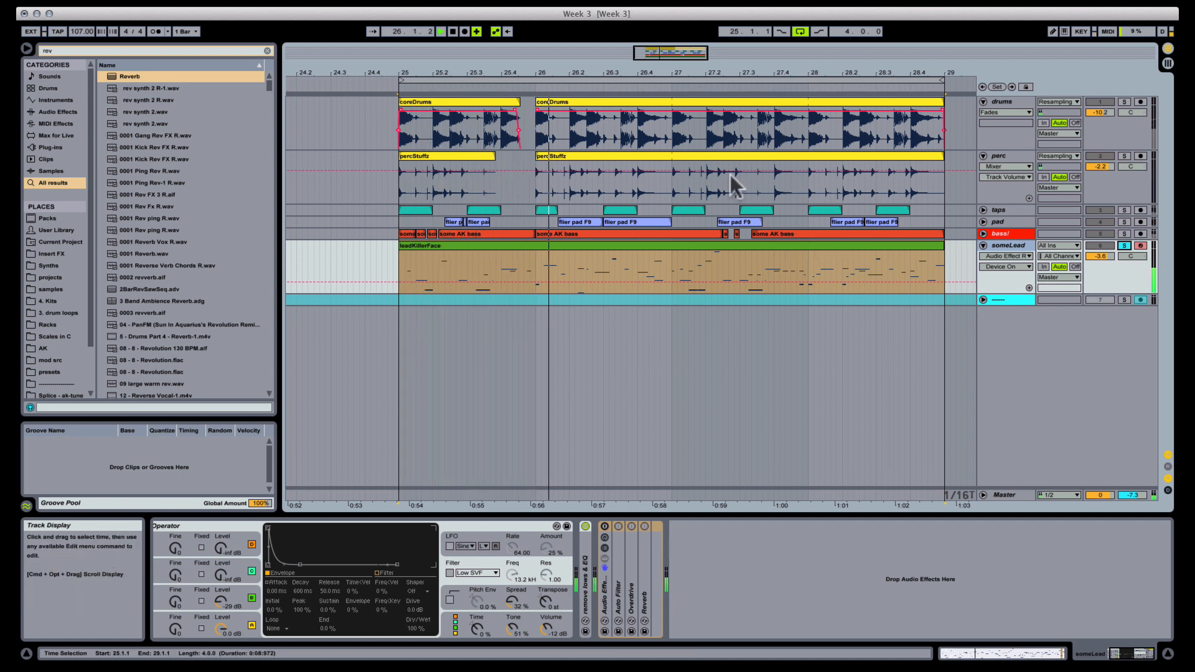
pyautogui.press('super+f')
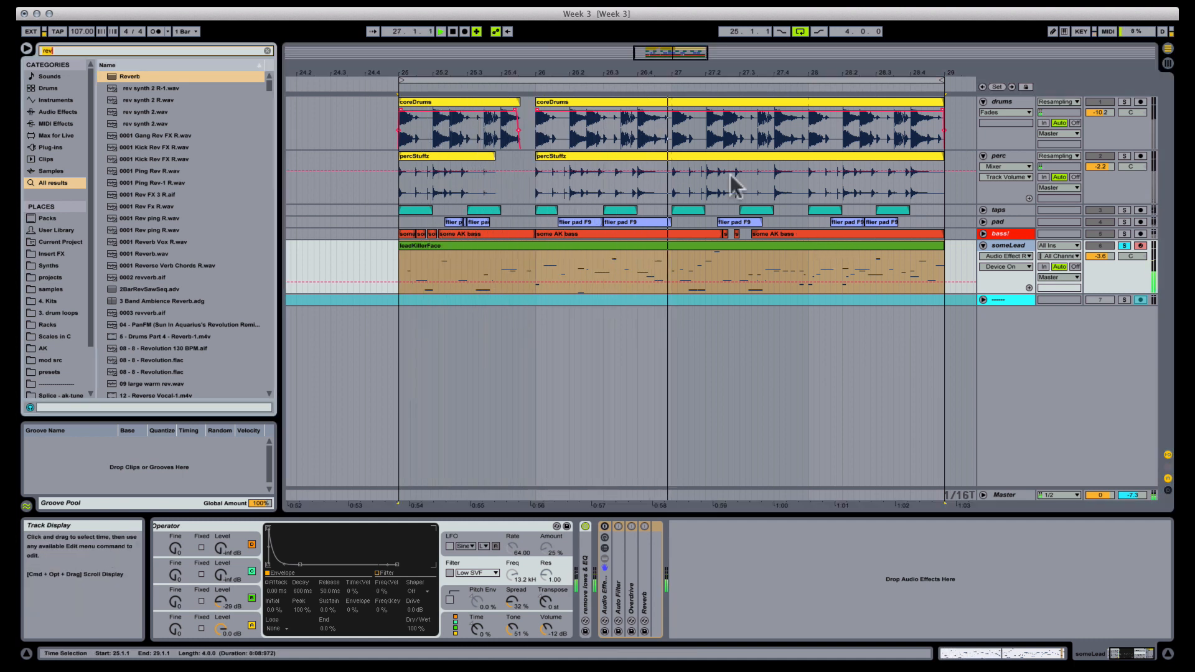
pyautogui.write('all native')
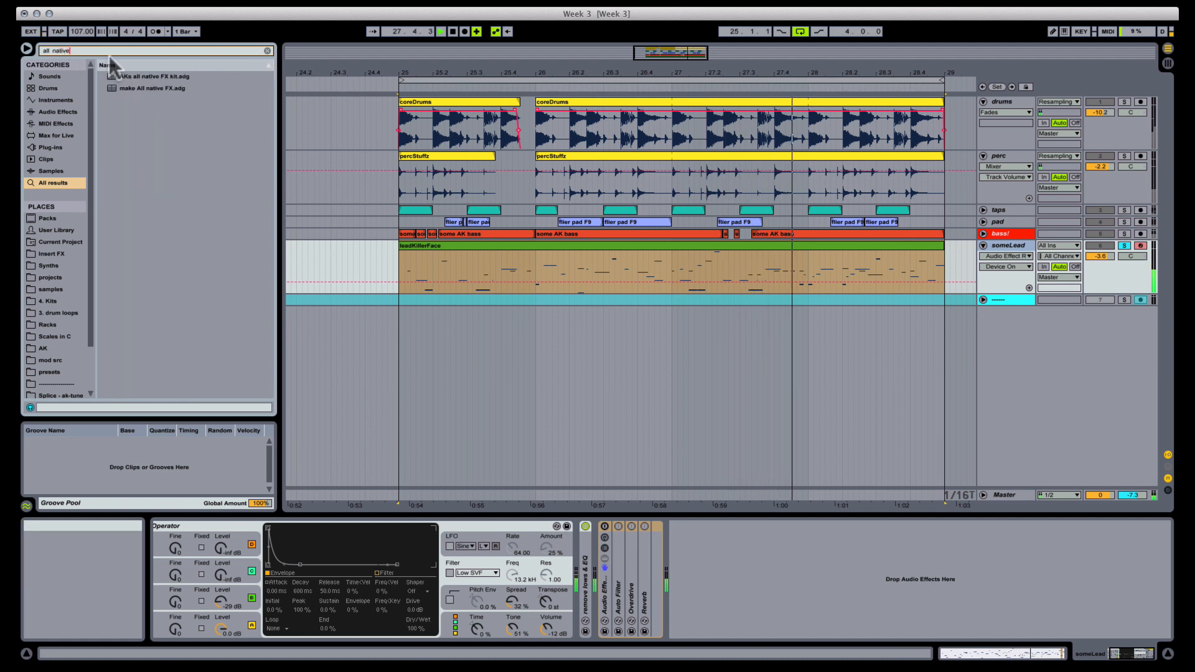
pyautogui.click(150, 77)
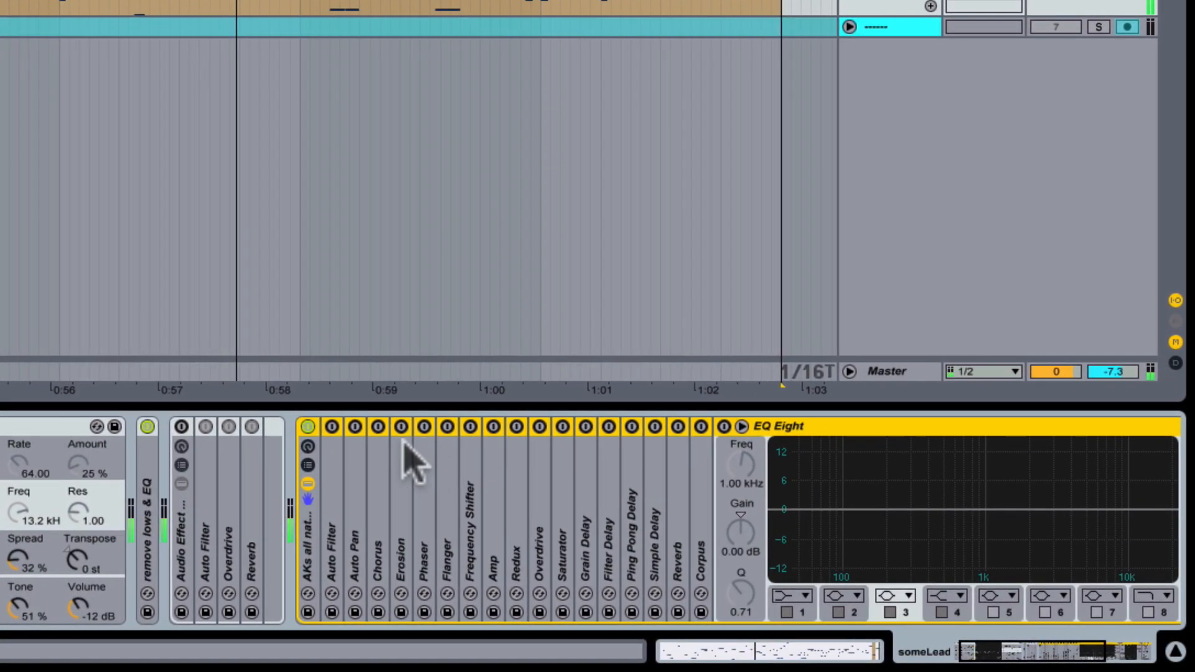
# Unfold and refold Auto Filter, Auto Pan and Flanger in the new rack to examine their controls
pyautogui.doubleClick(339, 493)
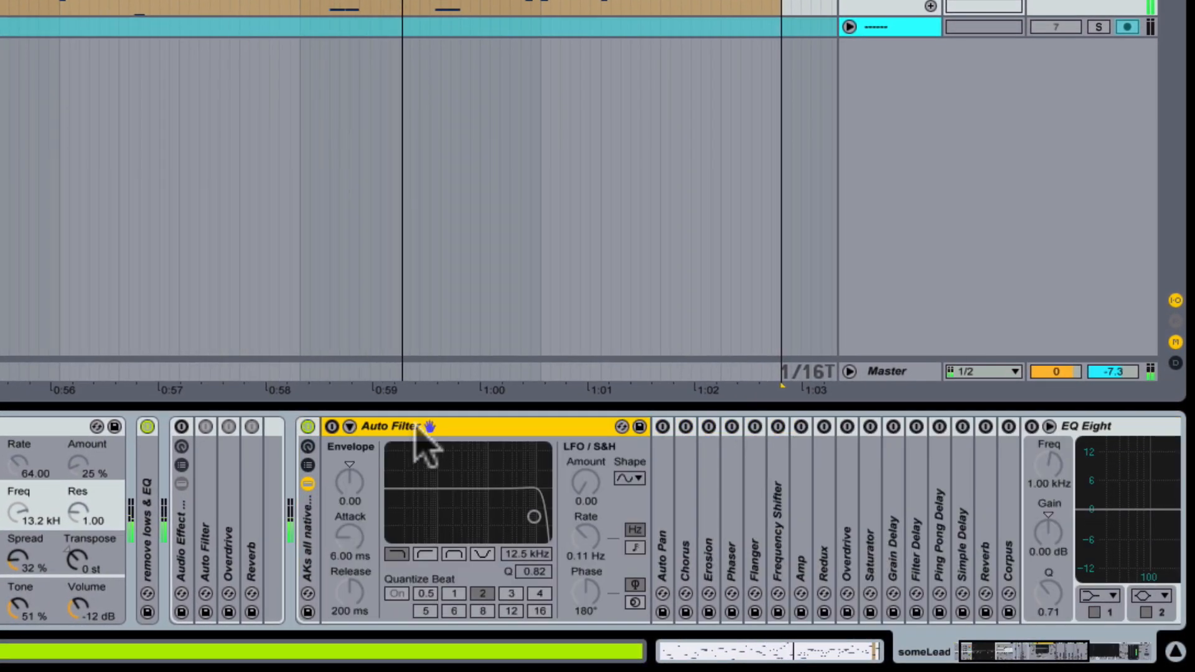
pyautogui.doubleClick(480, 426)
pyautogui.doubleClick(356, 467)
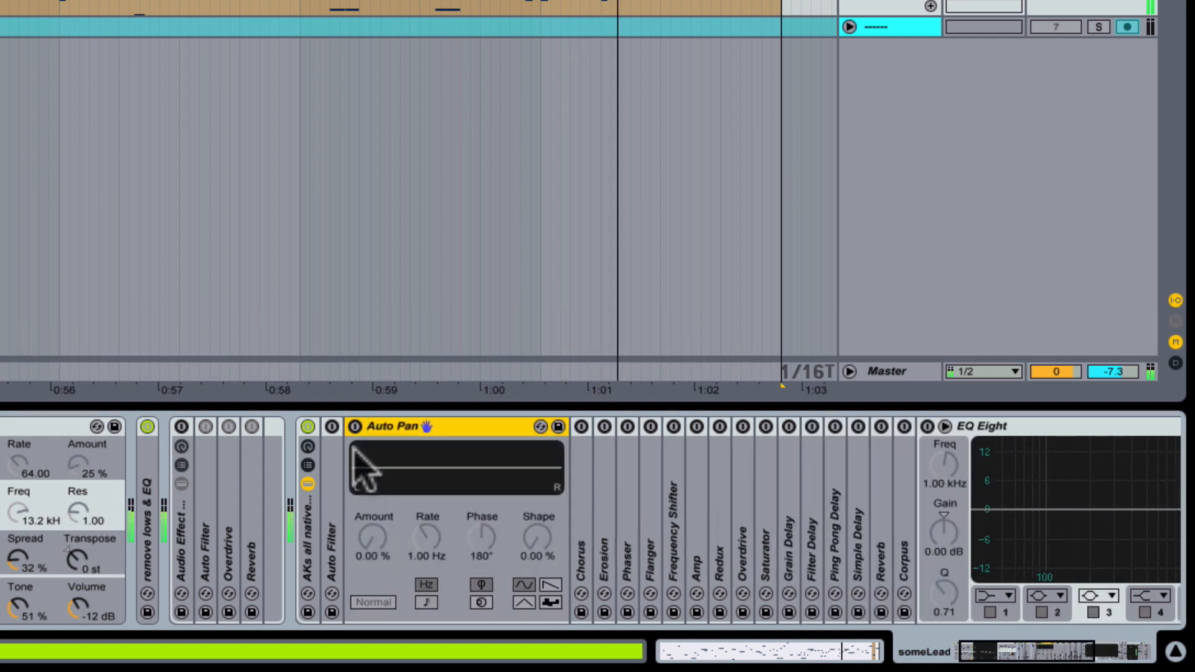
pyautogui.doubleClick(460, 429)
pyautogui.doubleClick(443, 476)
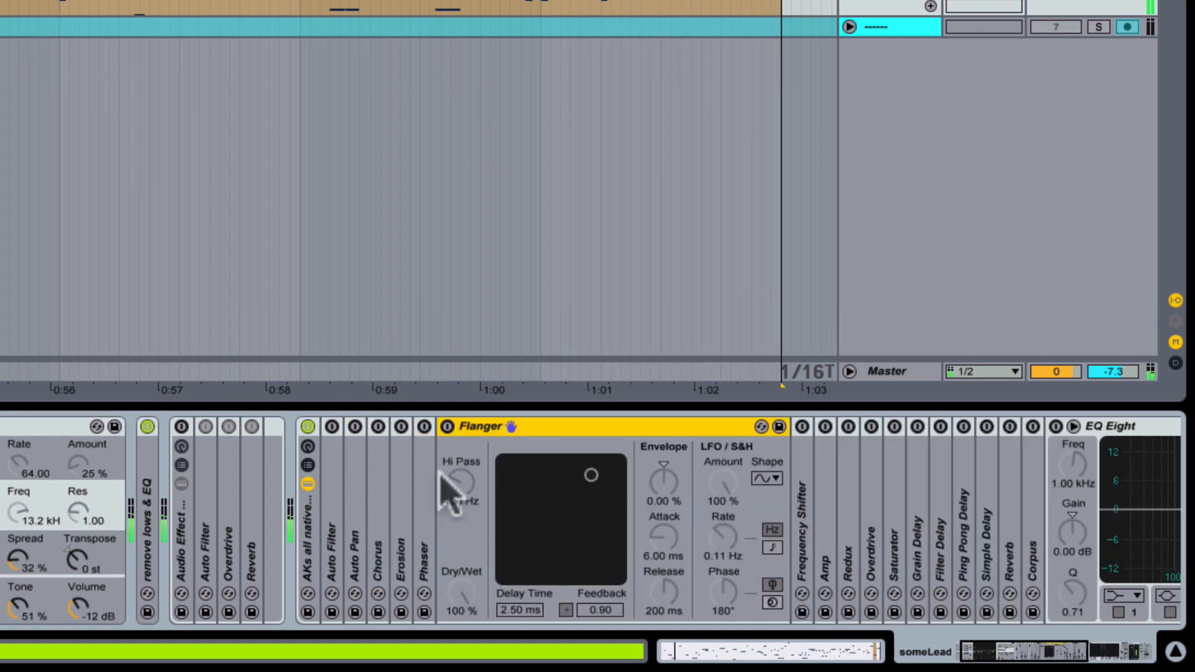
pyautogui.doubleClick(550, 427)
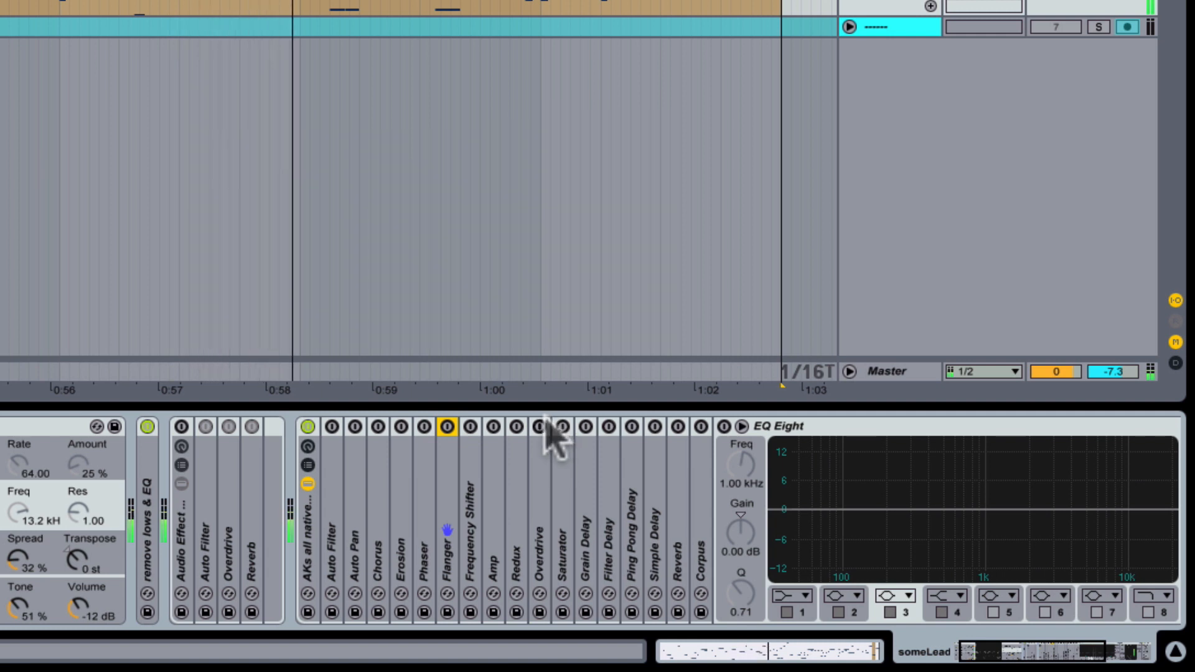
# Activate the new rack's Auto Filter as band-pass at 982 Hz with LFO amount 16.4, synced LFO rate 1/2 and envelope amount 50.4
pyautogui.doubleClick(336, 493)
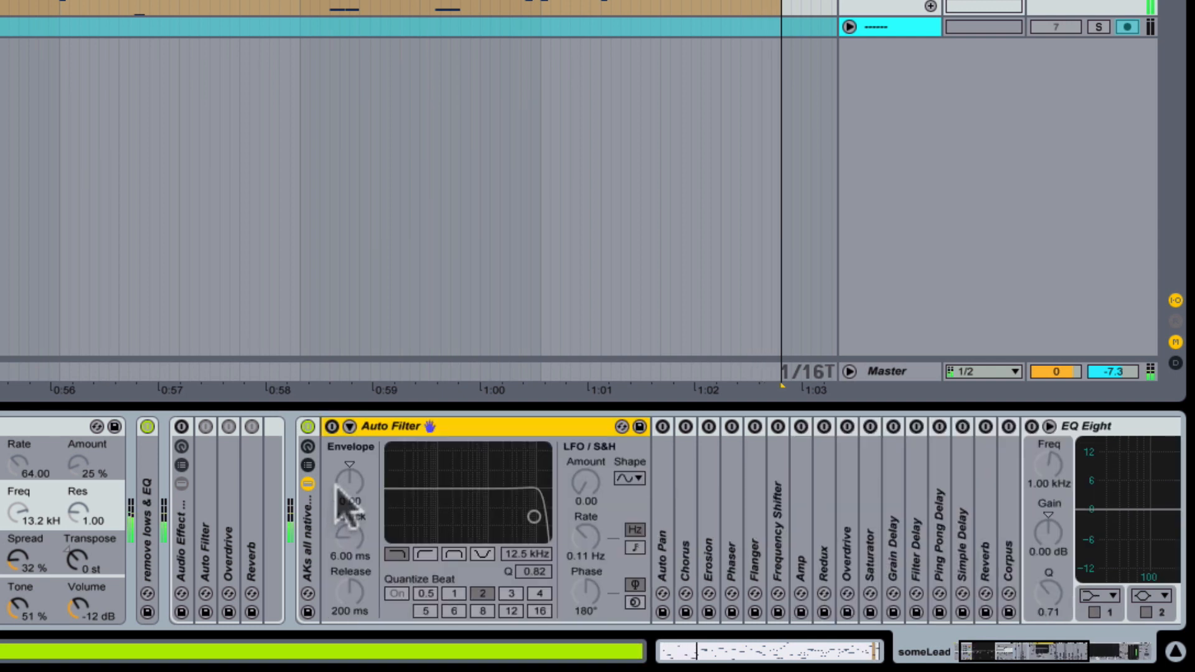
pyautogui.click(483, 554)
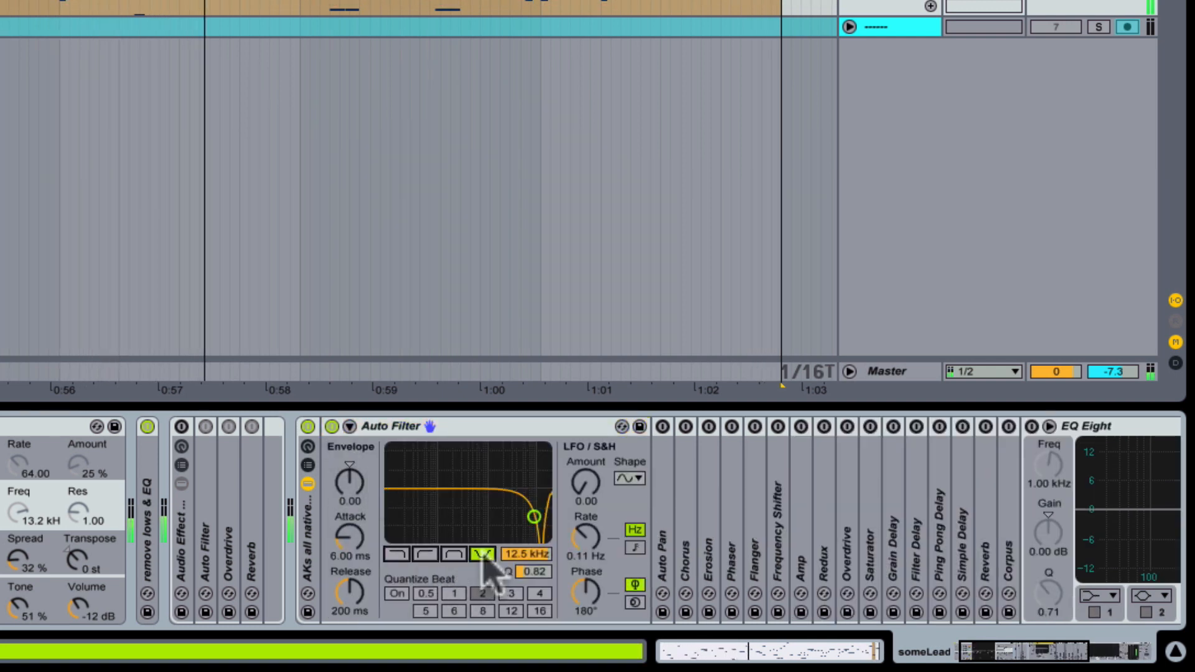
pyautogui.click(454, 554)
pyautogui.moveTo(527, 554); pyautogui.dragTo(526, 627)
pyautogui.moveTo(584, 489); pyautogui.dragTo(585, 457)
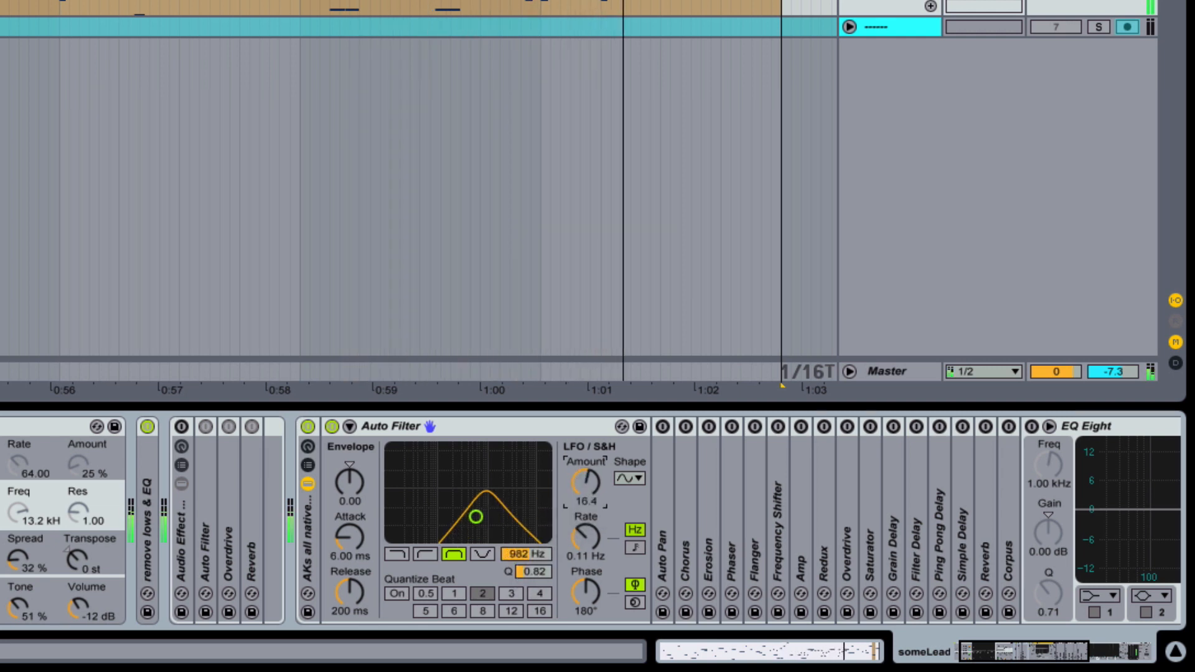
pyautogui.click(634, 547)
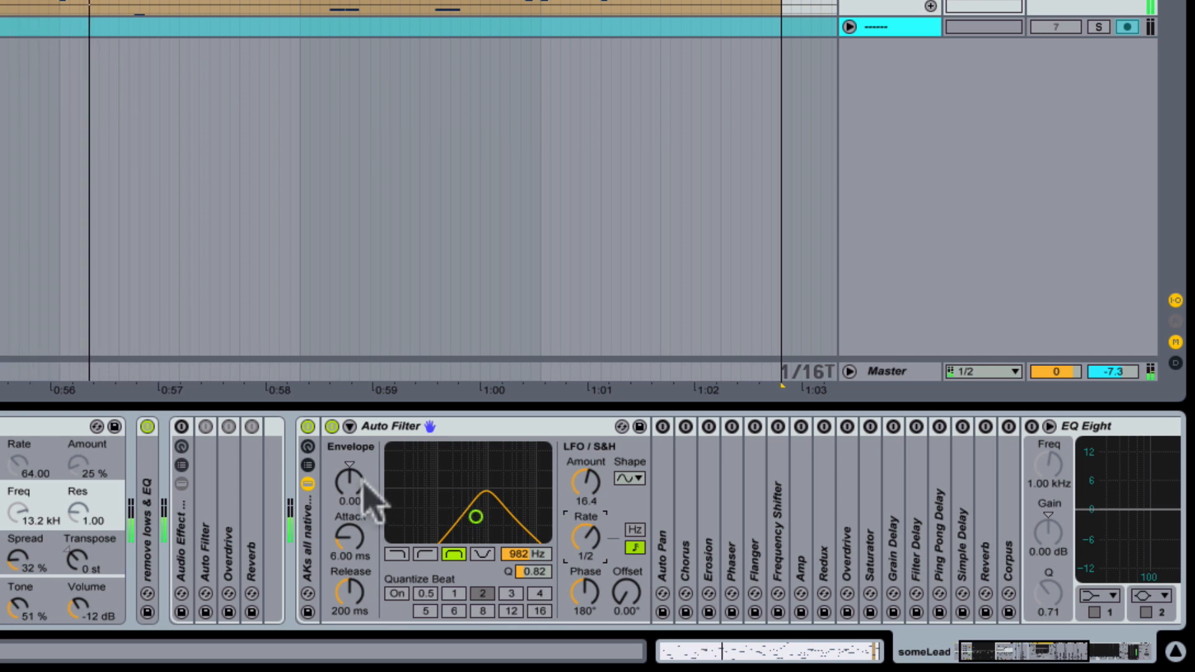
pyautogui.moveTo(349, 481); pyautogui.dragTo(349, 455)
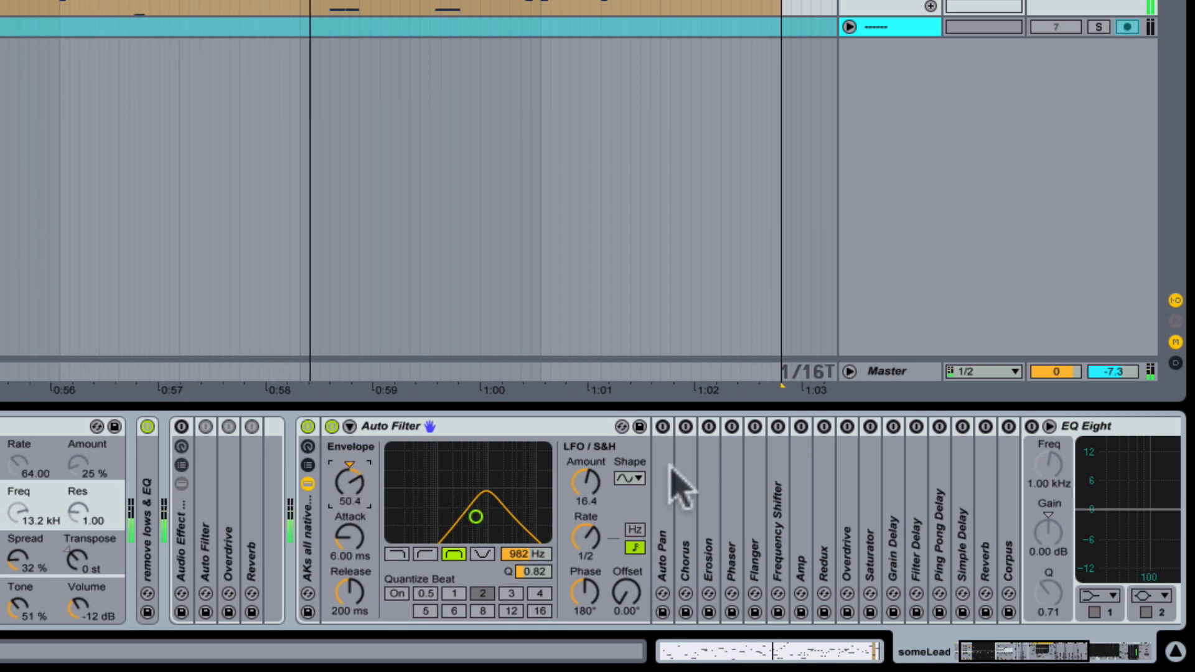
# Activate and unfold Chorus with dry/wet 13 %, feedback 42 %, modulation amount 1.95 ms and rate 4.90 Hz
pyautogui.click(685, 427)
pyautogui.doubleClick(688, 475)
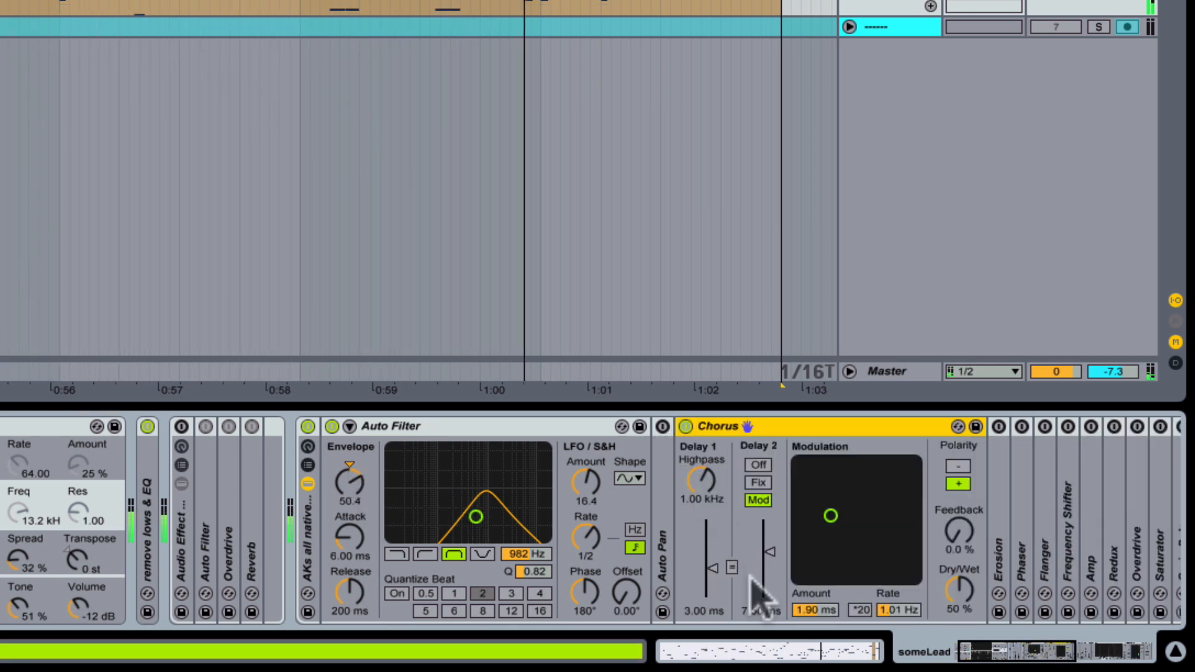
pyautogui.moveTo(959, 596); pyautogui.dragTo(959, 616)
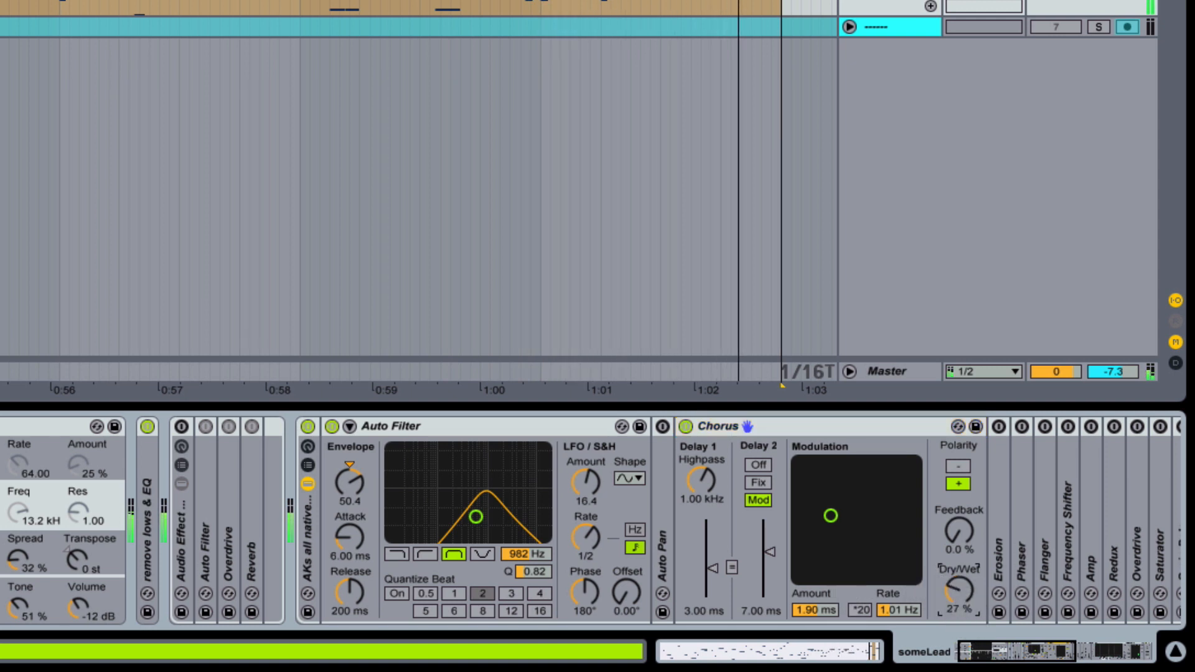
pyautogui.moveTo(958, 531); pyautogui.dragTo(959, 512)
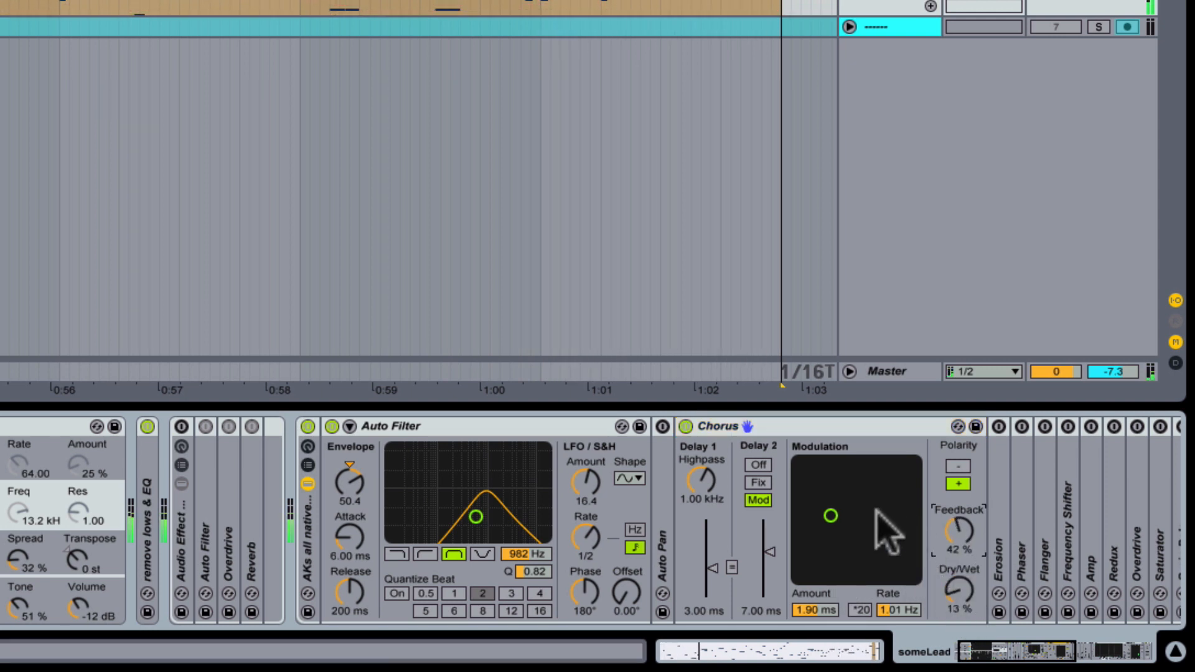
pyautogui.moveTo(876, 509); pyautogui.dragTo(877, 514)
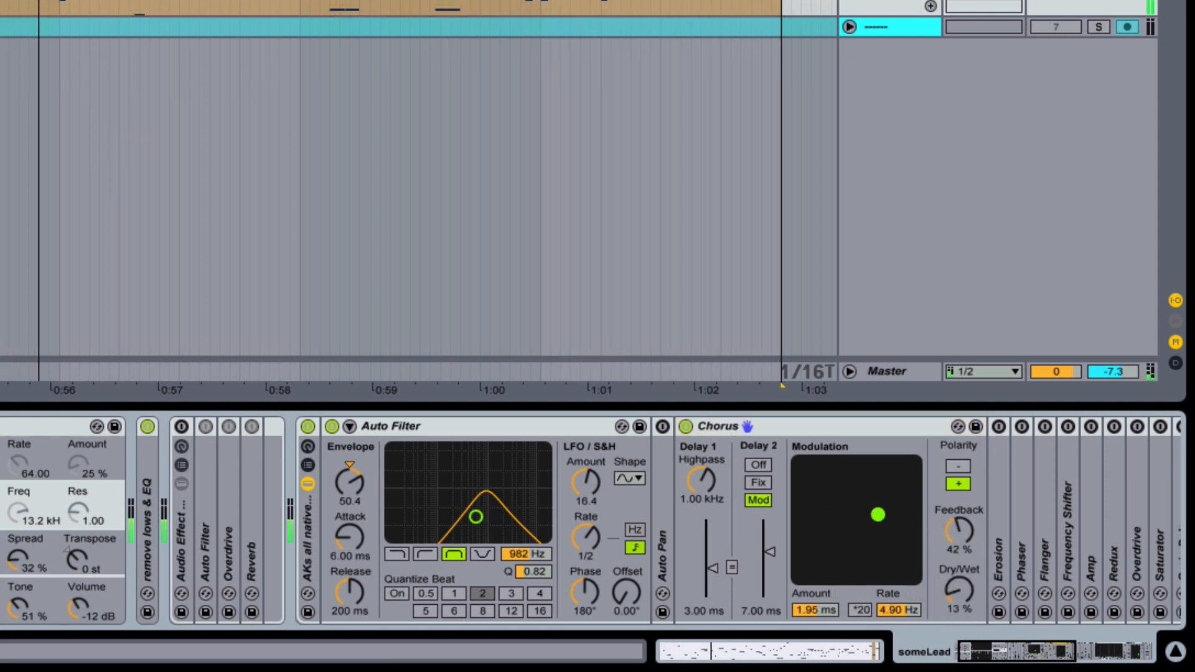
# Activate and unfold Phaser with envelope 17.5 %, 3 poles, frequency 228 Hz, feedback 0.89, dry/wet 43.7 % and LFO amount 19.0 %
pyautogui.click(1052, 650)
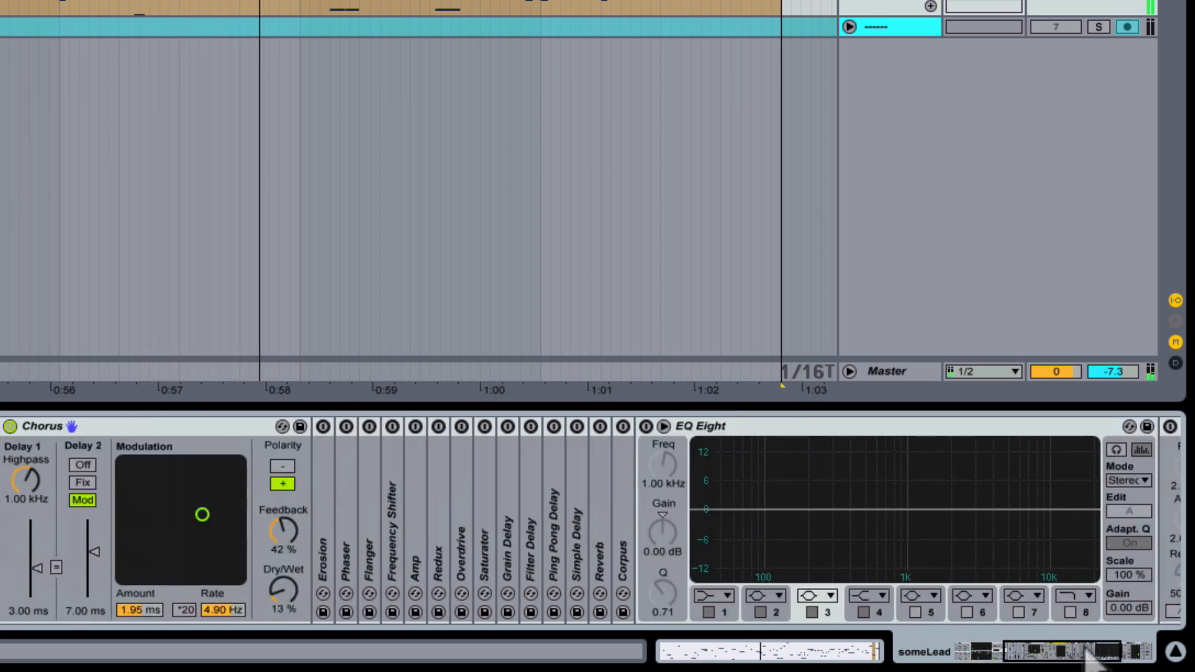
pyautogui.click(346, 426)
pyautogui.doubleClick(344, 447)
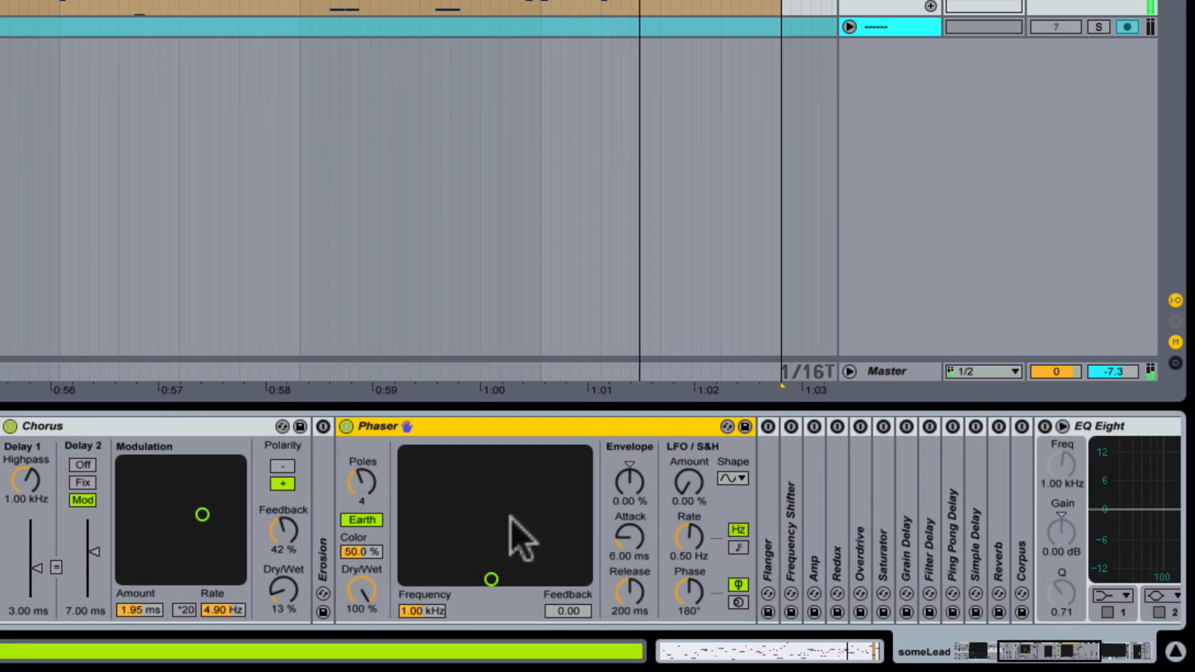
pyautogui.moveTo(630, 482); pyautogui.dragTo(629, 463)
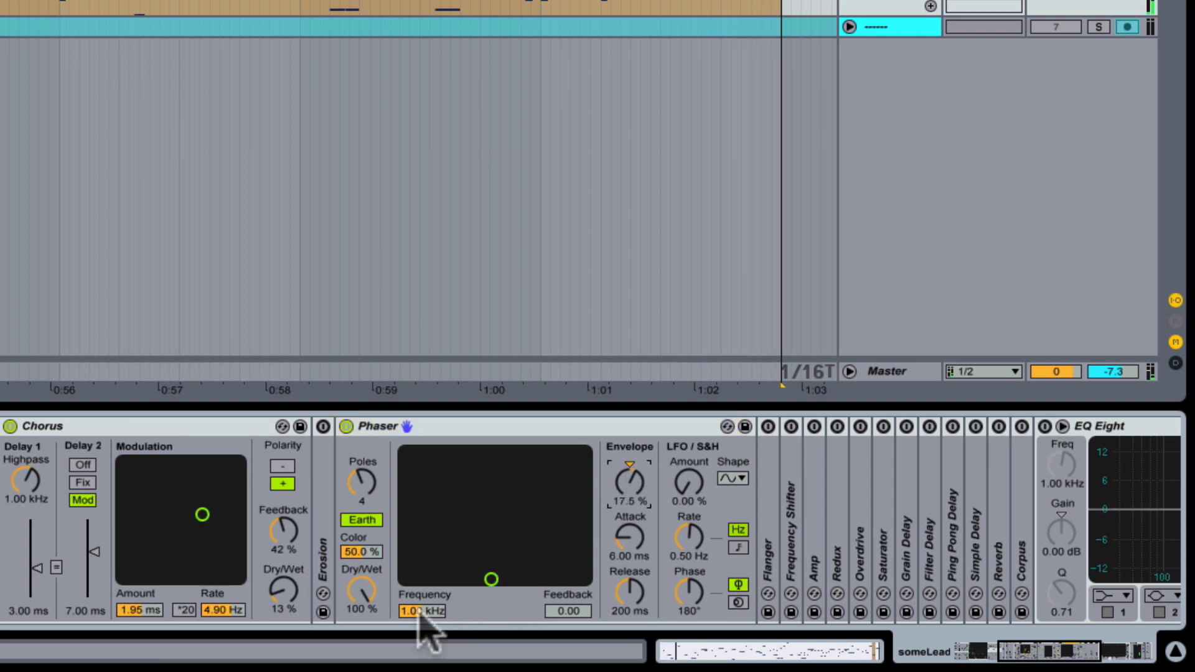
pyautogui.moveTo(366, 482); pyautogui.dragTo(365, 494)
pyautogui.moveTo(366, 594); pyautogui.dragTo(366, 622)
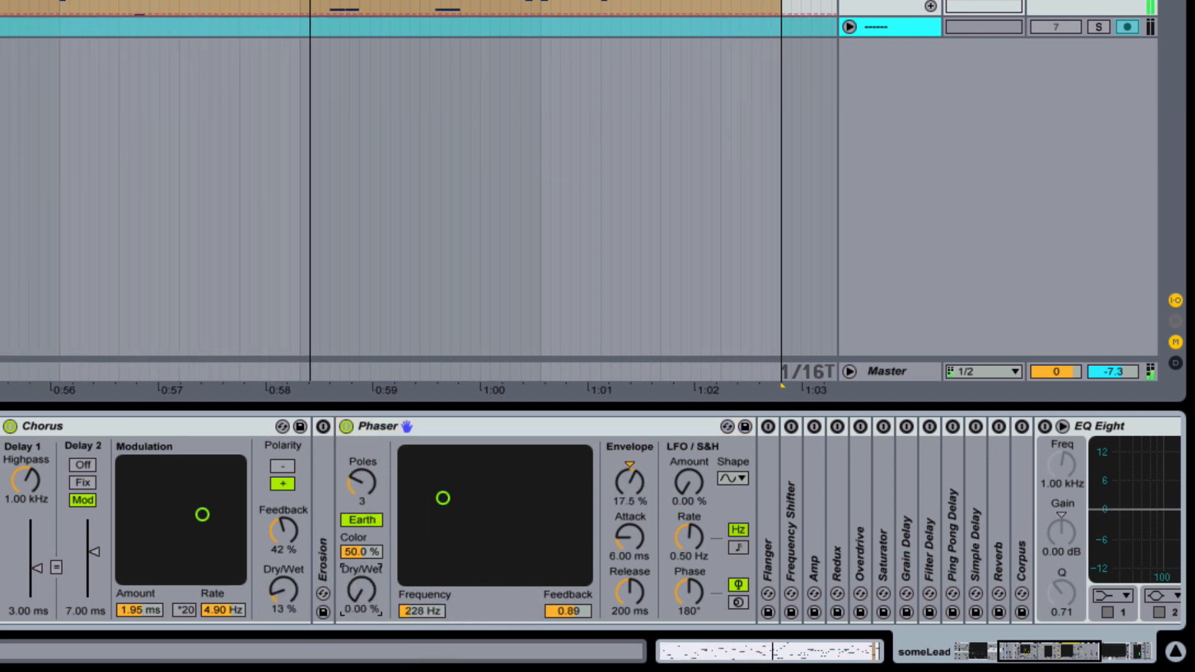
pyautogui.moveTo(692, 478); pyautogui.dragTo(693, 458)
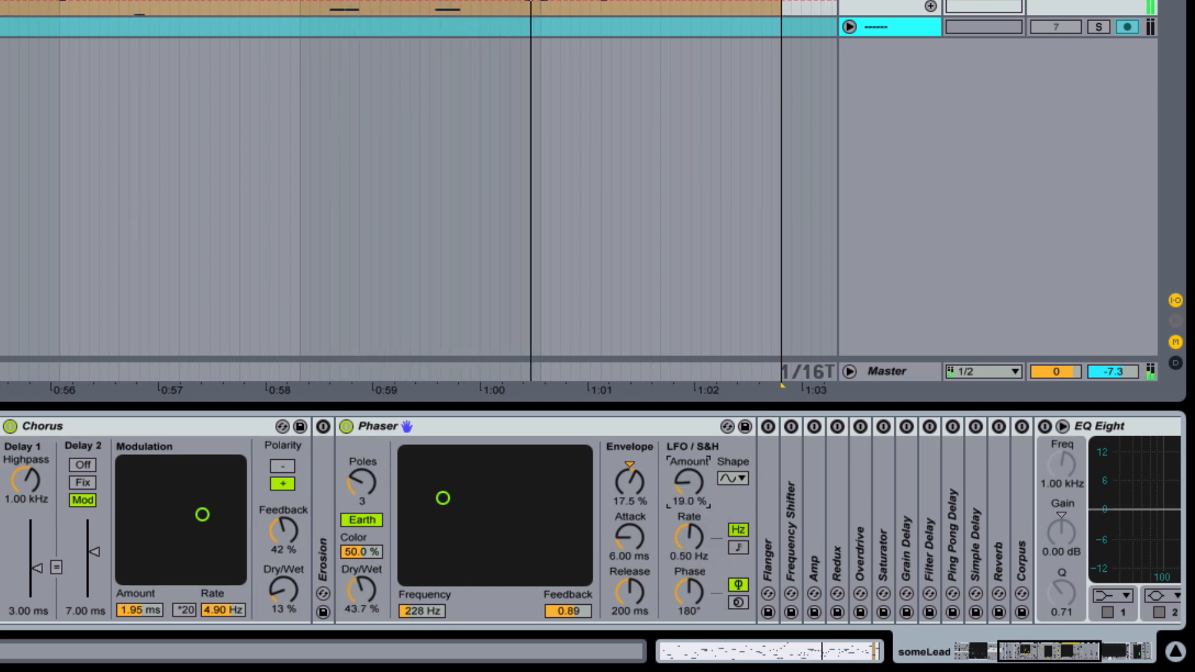
# Unfold Redux and Amp, and activate Amp with dual output and the Lead model
pyautogui.moveTo(1051, 651); pyautogui.dragTo(1068, 651)
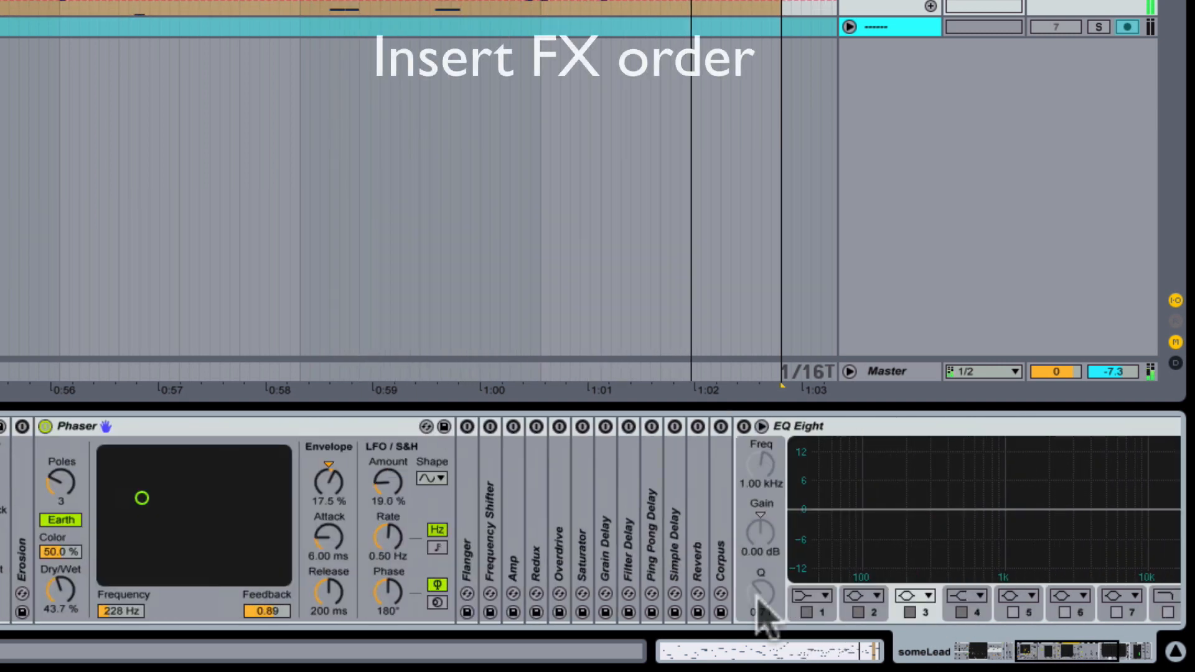
pyautogui.click(553, 500)
pyautogui.doubleClick(534, 493)
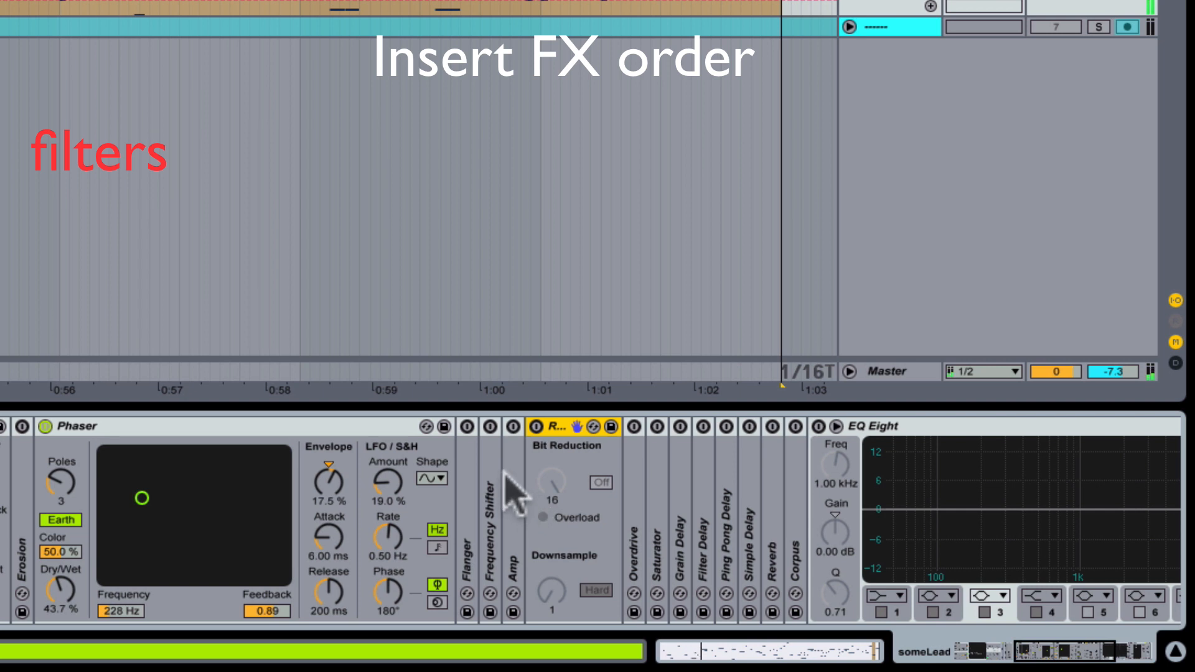
pyautogui.doubleClick(509, 495)
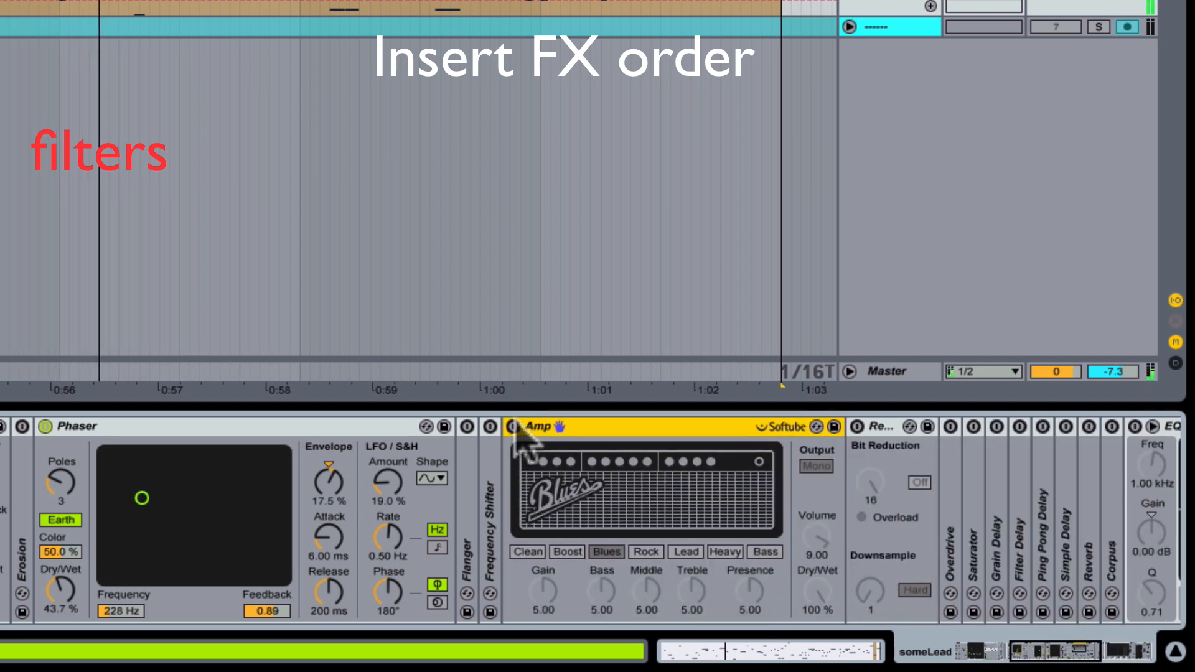
pyautogui.click(815, 467)
pyautogui.click(528, 552)
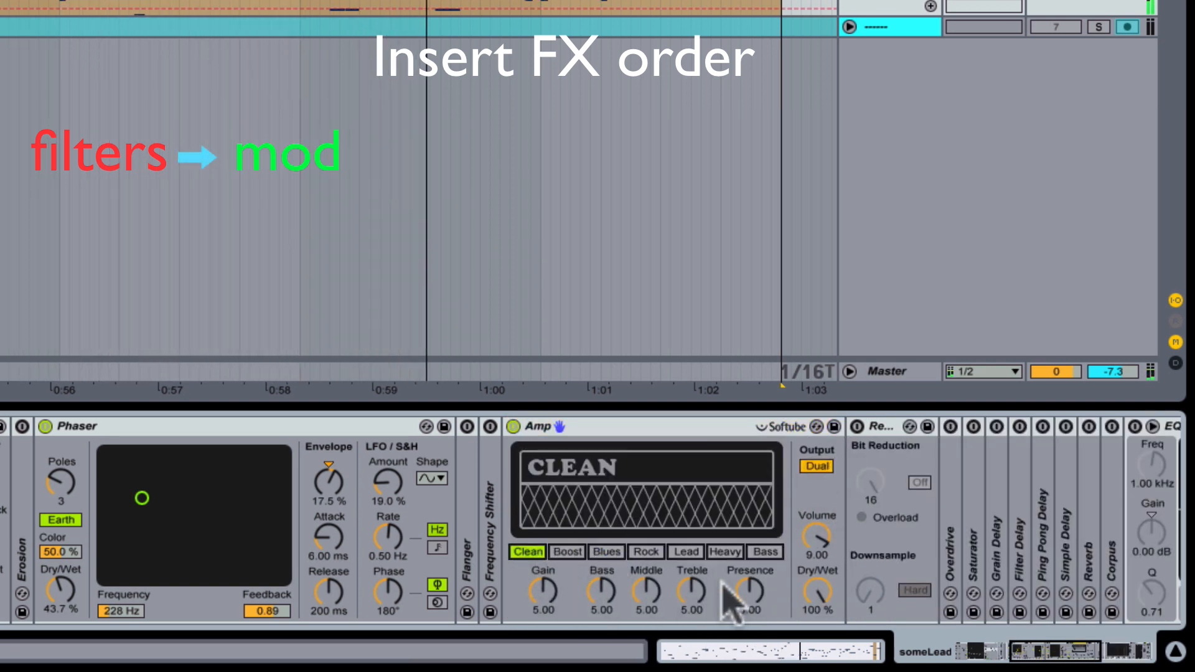
pyautogui.click(686, 552)
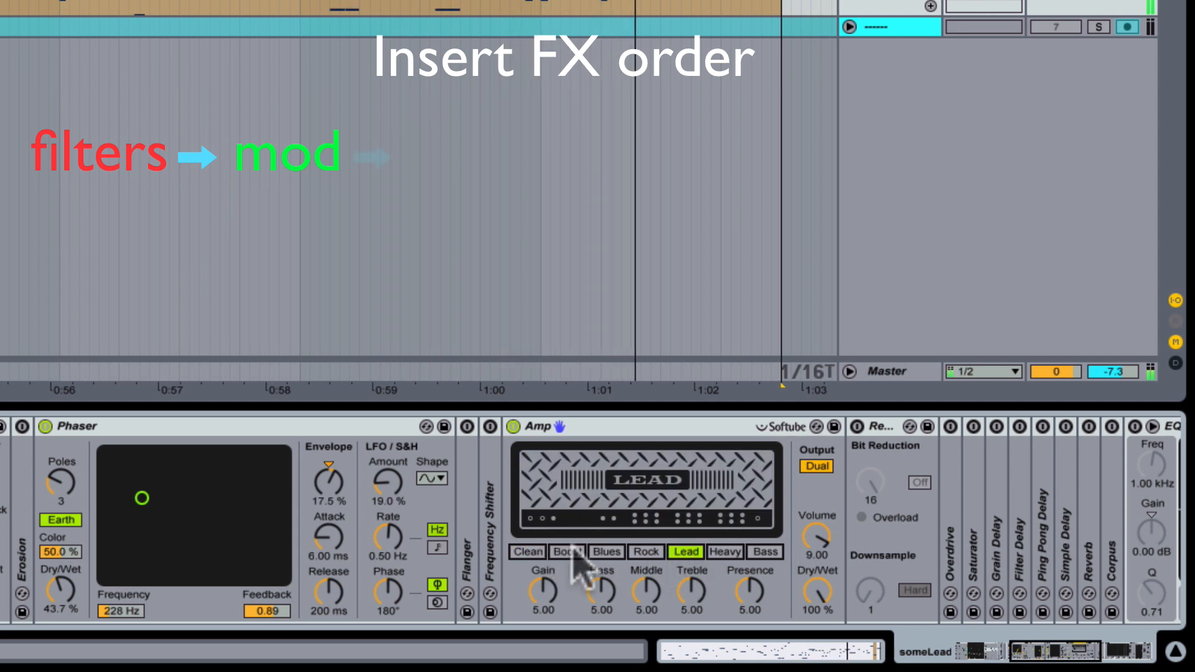
# Set Amp's bass to 3.65, middle to 5.79, presence to 6.59 and dry/wet to 69.8 %, and activate Redux
pyautogui.moveTo(611, 589); pyautogui.dragTo(646, 589)
pyautogui.click(649, 593)
pyautogui.moveTo(750, 591); pyautogui.dragTo(750, 570)
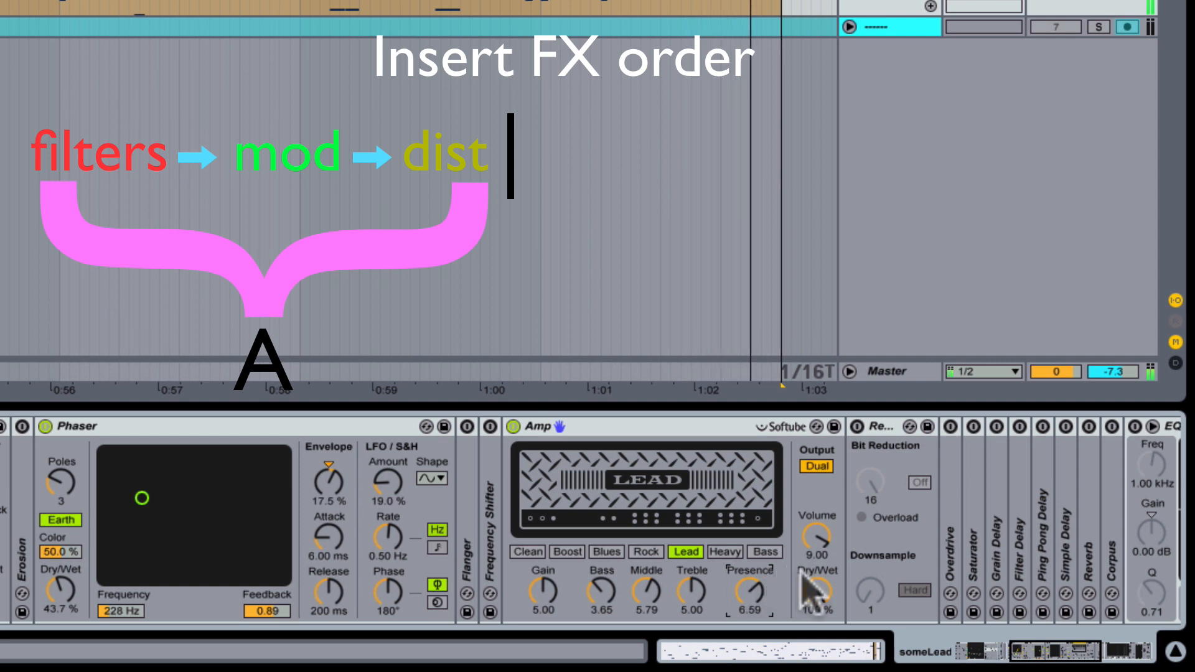
pyautogui.moveTo(812, 582); pyautogui.dragTo(813, 598)
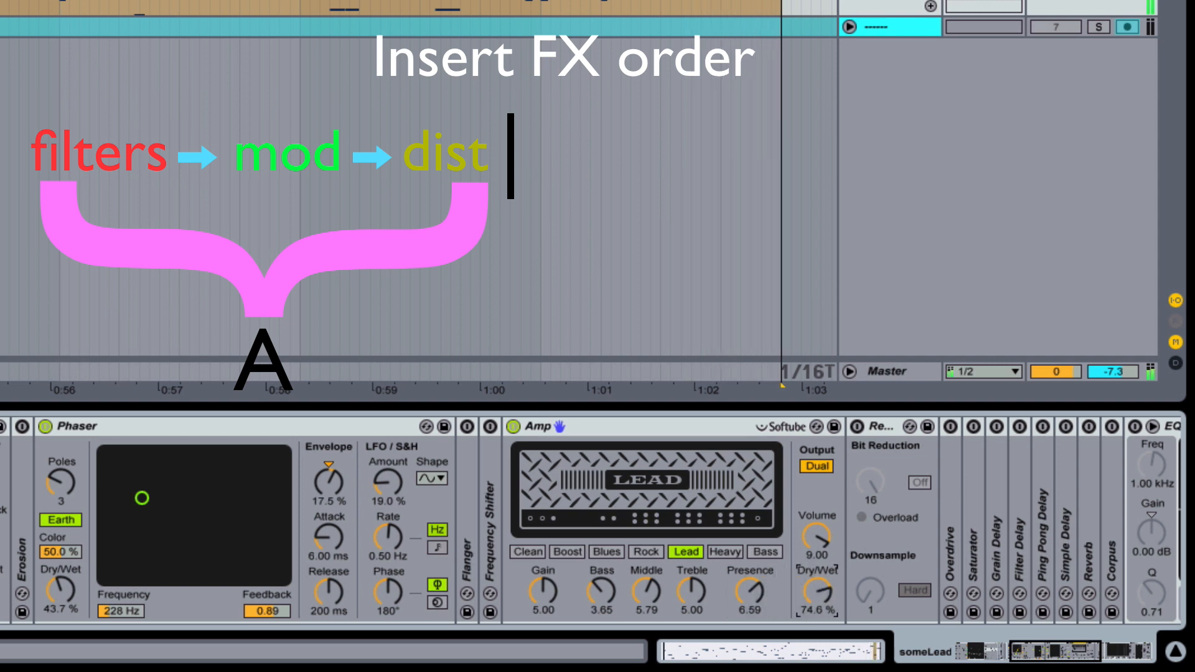
pyautogui.click(857, 427)
pyautogui.moveTo(871, 591)
pyautogui.mouseDown()
pyautogui.moveTo(871, 570)
pyautogui.moveTo(871, 591)
pyautogui.mouseUp()
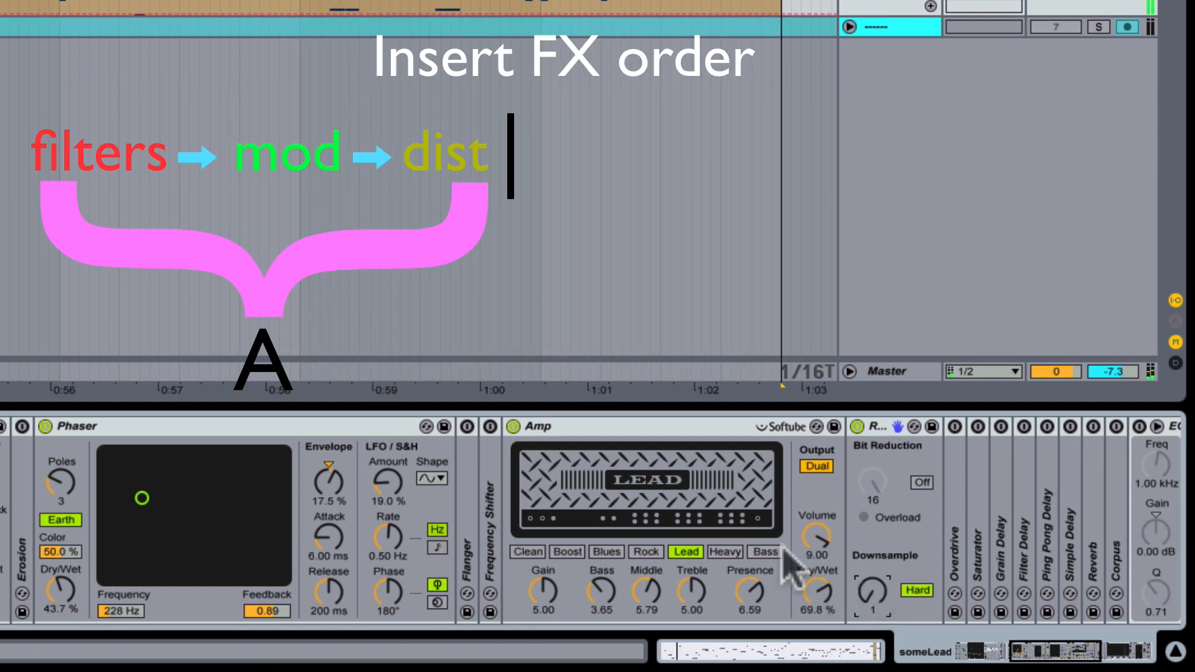
# Activate and unfold Saturator with drive 9.71 dB, Soft Clip on and output -5.43 dB
pyautogui.moveTo(1069, 645); pyautogui.dragTo(1093, 644)
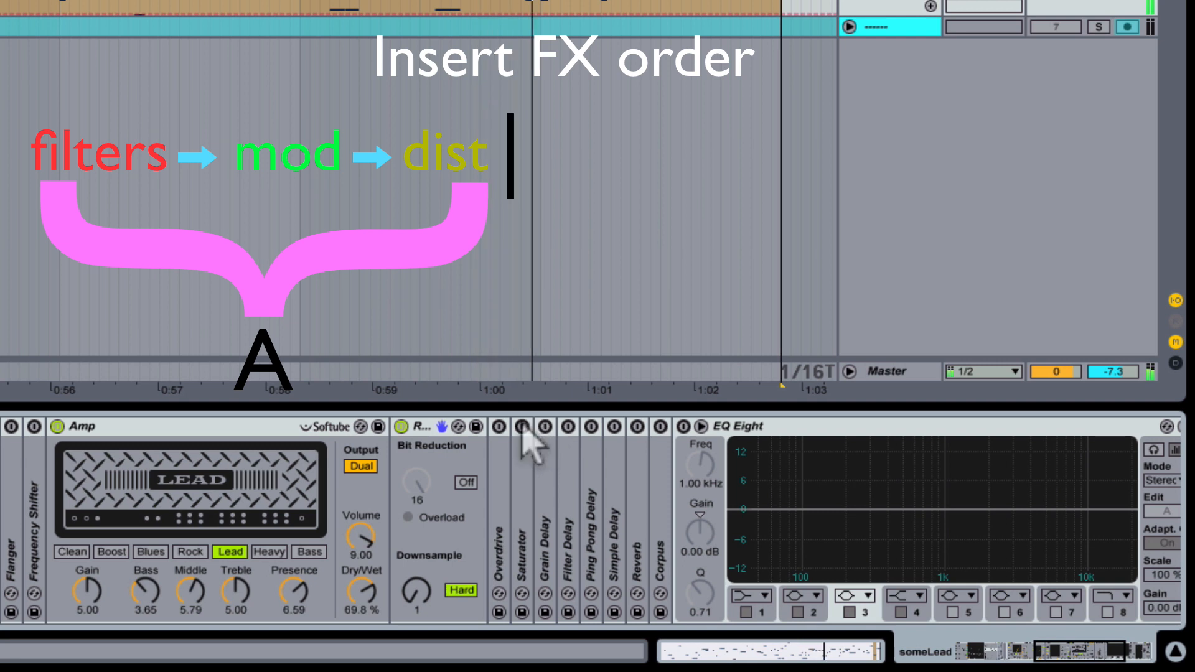
pyautogui.click(523, 427)
pyautogui.doubleClick(528, 464)
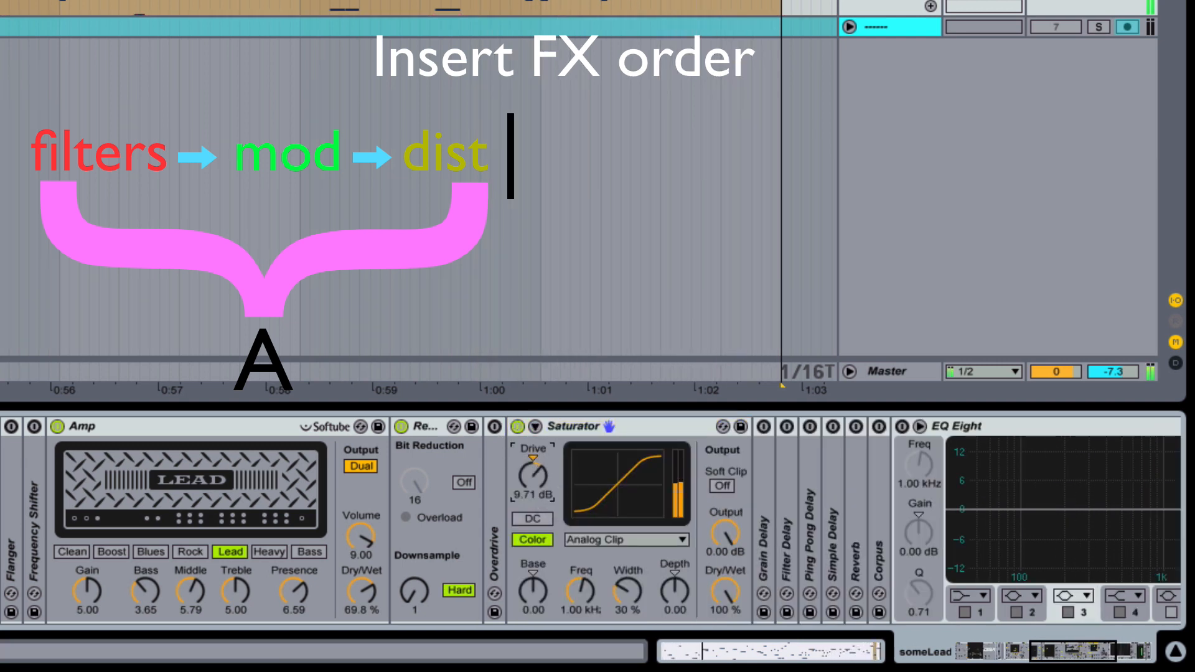
pyautogui.click(721, 488)
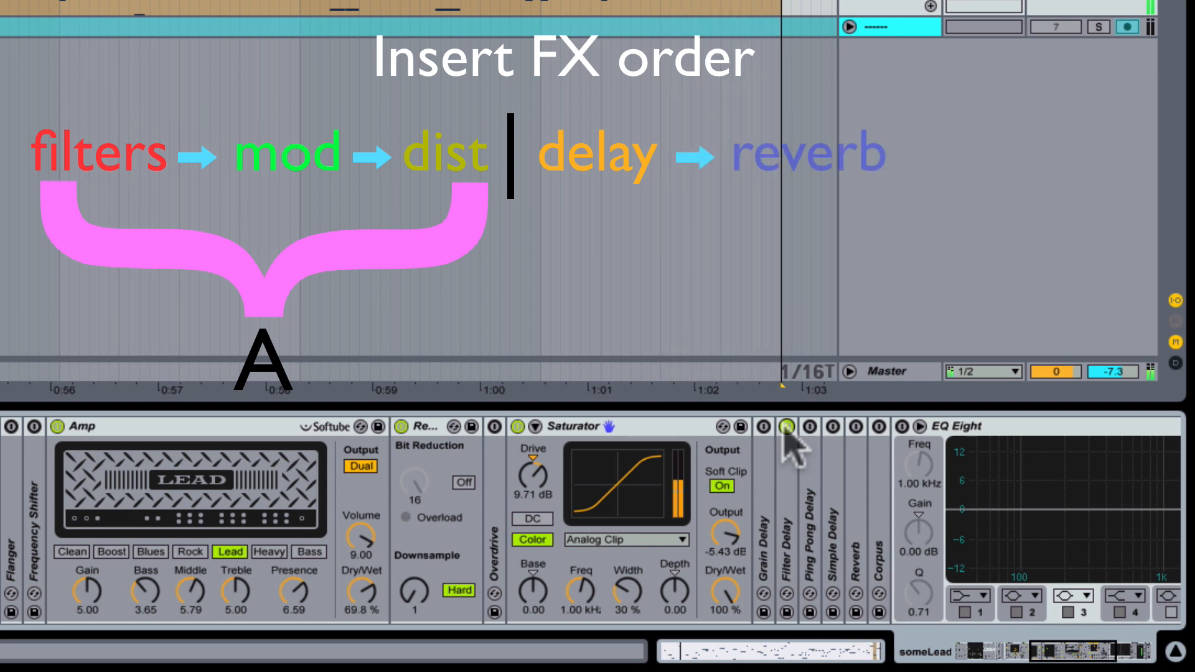
# Move Filter Delay between Redux and Overdrive, and give its Device On automation a separate lane set to off
pyautogui.moveTo(784, 450)
pyautogui.mouseDown()
pyautogui.moveTo(793, 467)
pyautogui.moveTo(458, 473)
pyautogui.moveTo(498, 453)
pyautogui.mouseUp()
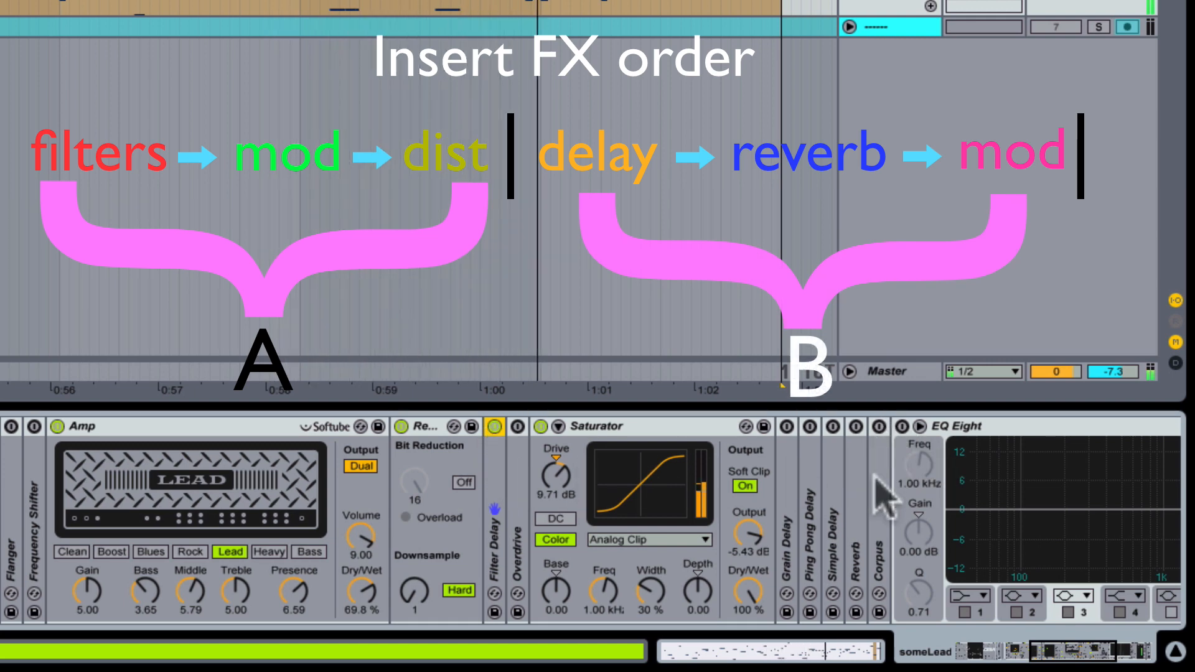
pyautogui.moveTo(1038, 648); pyautogui.dragTo(1069, 647)
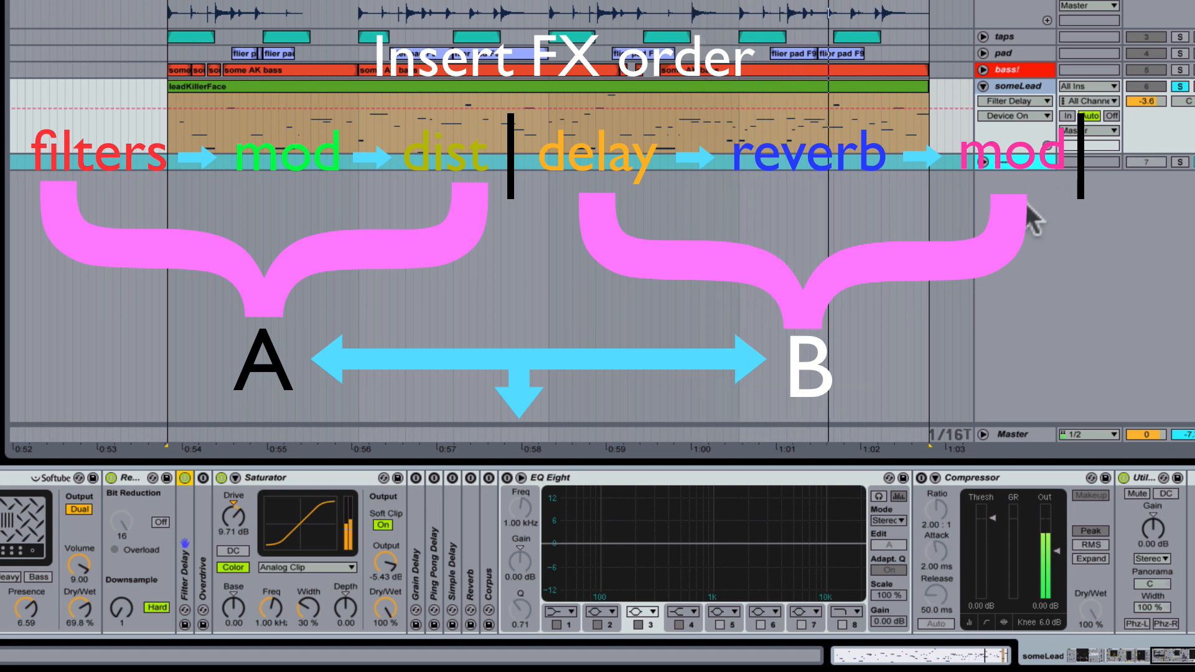
pyautogui.click(1047, 146)
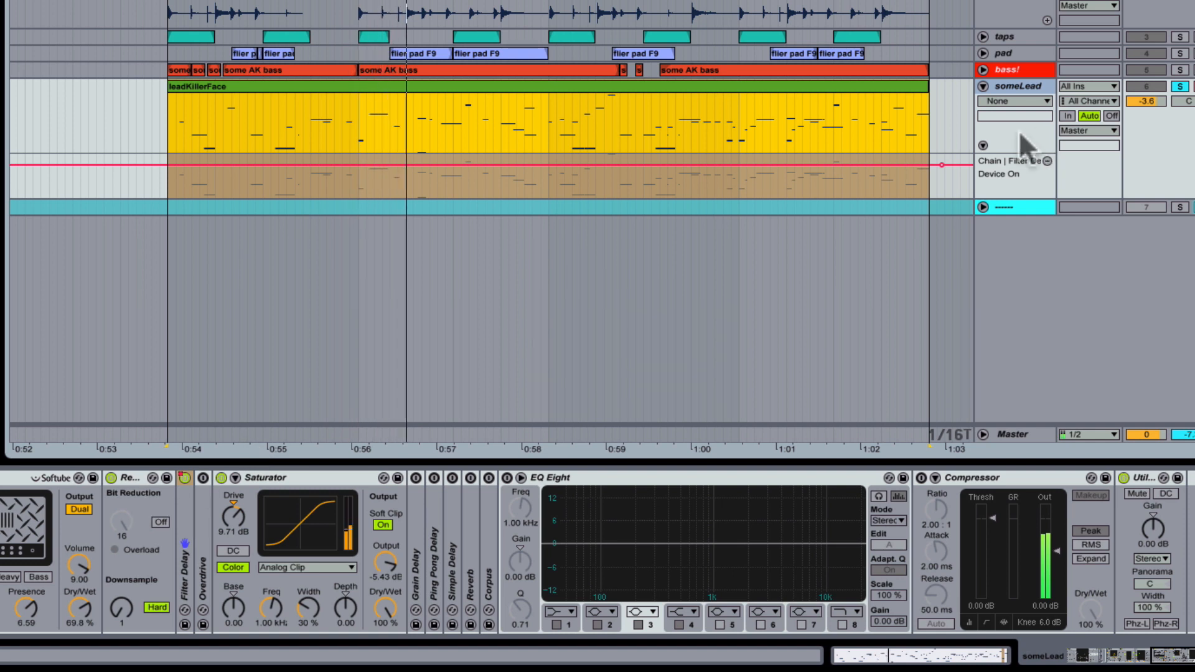
pyautogui.moveTo(940, 165); pyautogui.dragTo(934, 185)
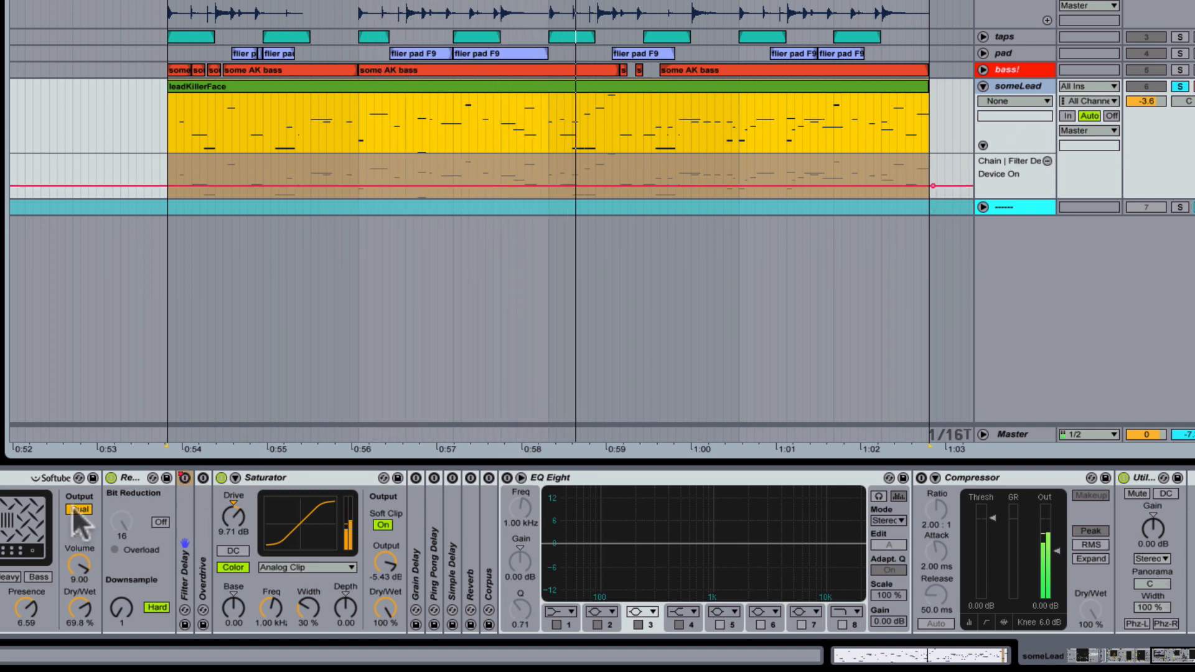
# Show Redux's Device On automation in its own lane on the someLead track
pyautogui.click(110, 478)
pyautogui.click(111, 478)
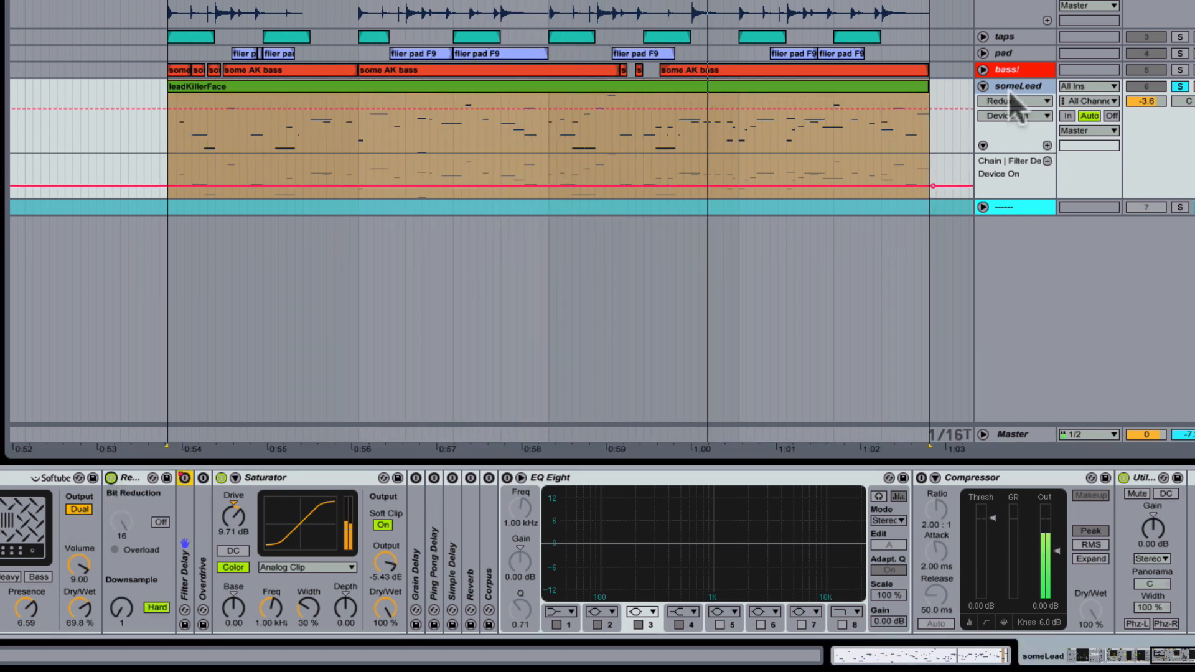
pyautogui.click(1047, 145)
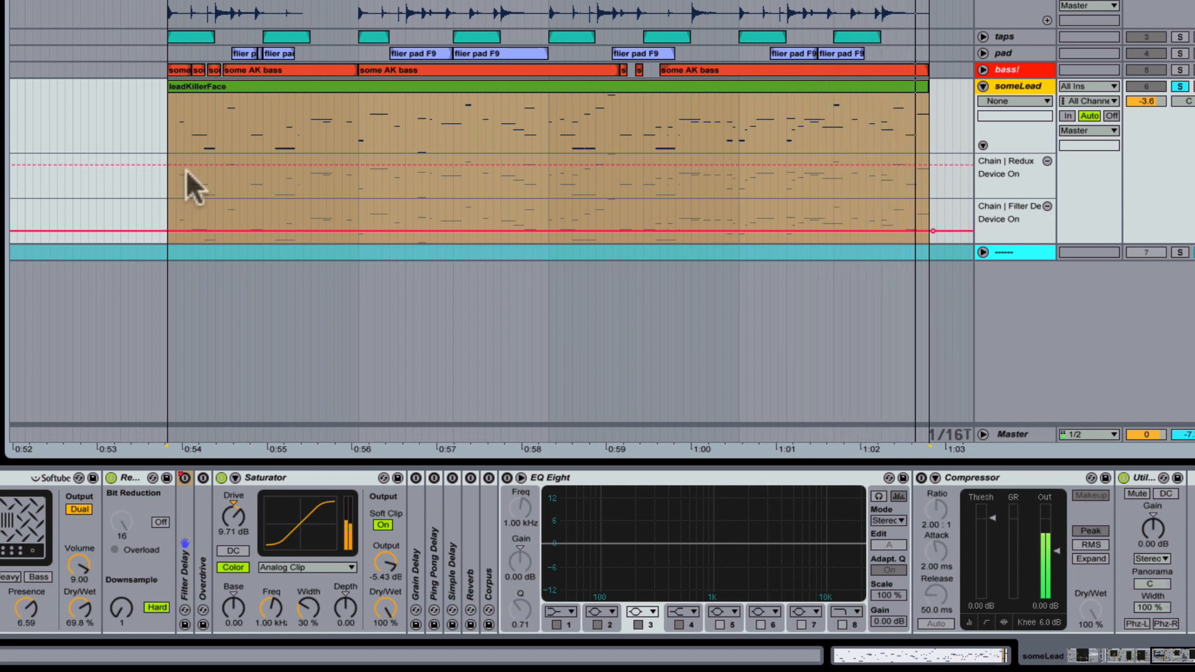
# Set Redux's downsample to 9 and lower its entire Device On automation line to off
pyautogui.click(121, 609)
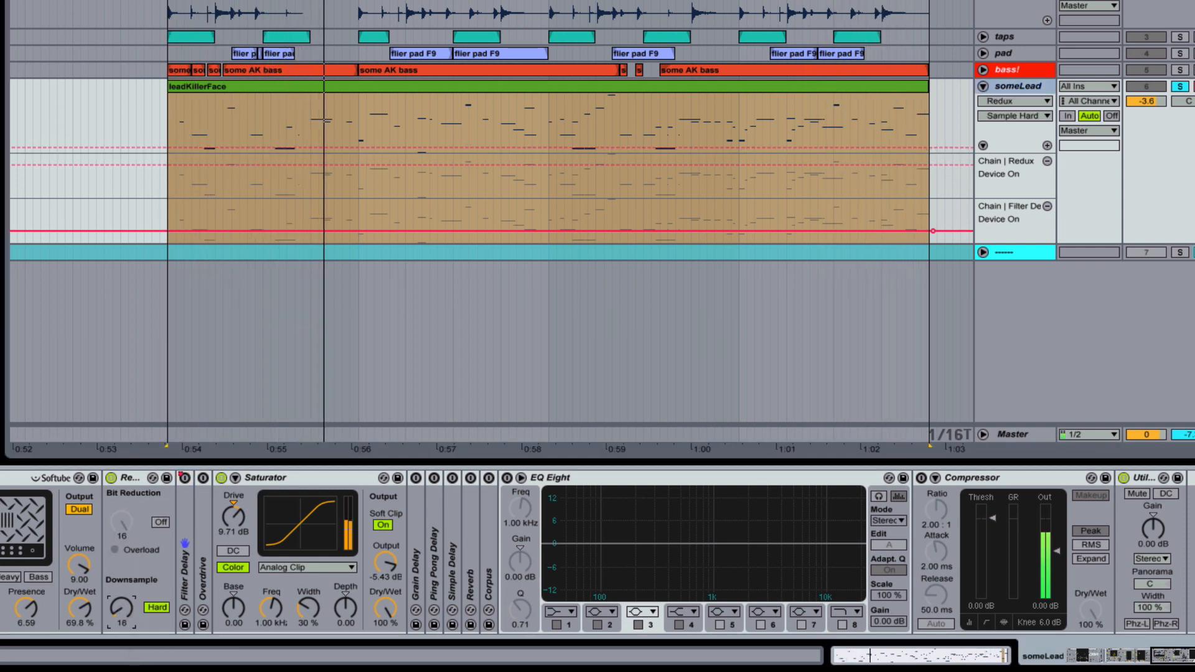
pyautogui.moveTo(121, 608); pyautogui.dragTo(121, 614)
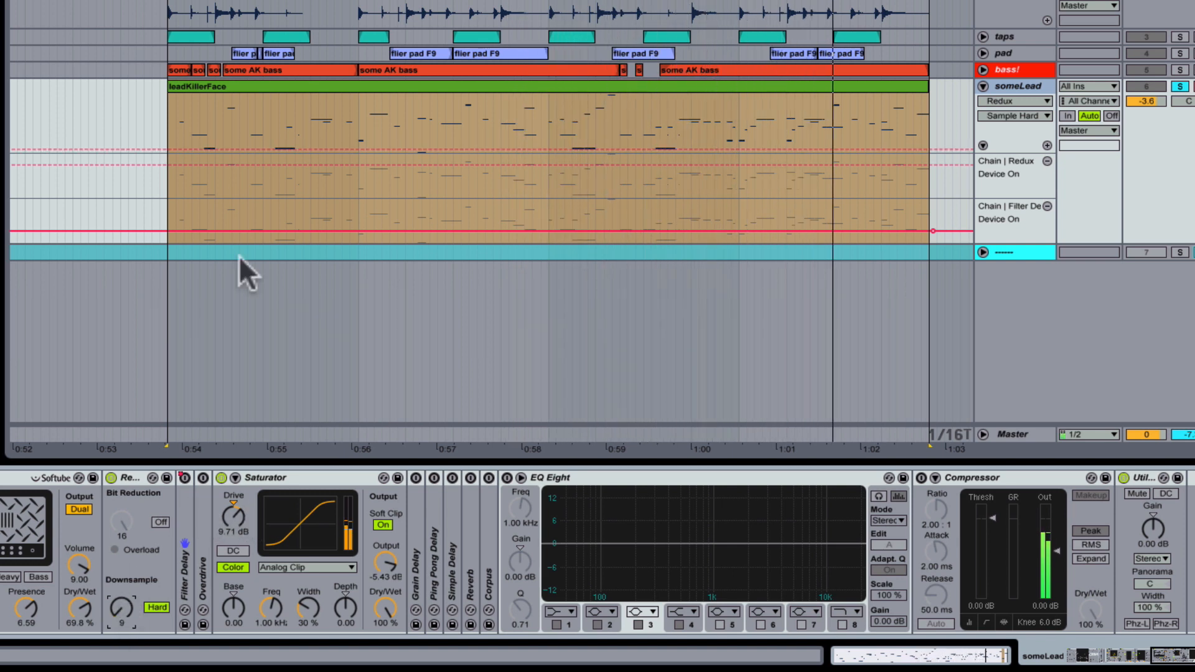
pyautogui.moveTo(130, 164); pyautogui.dragTo(130, 186)
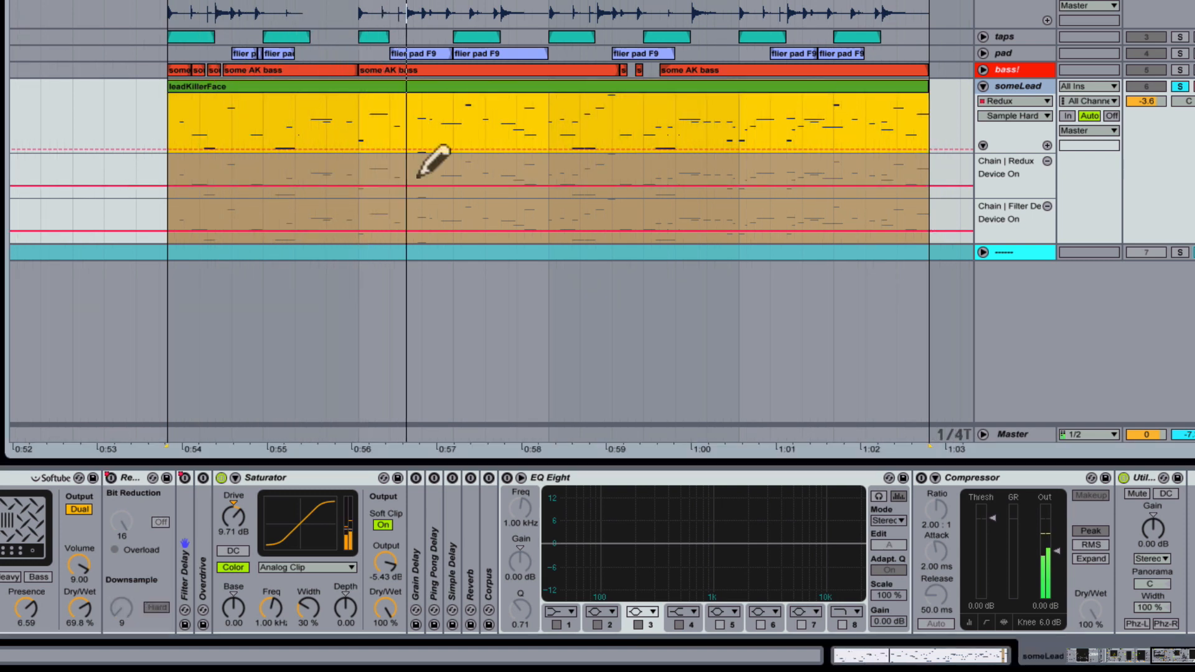
# Draw seven one-grid-unit on segments across the clip in Redux's Device On lane, using a 1/4T grid
pyautogui.click(279, 166)
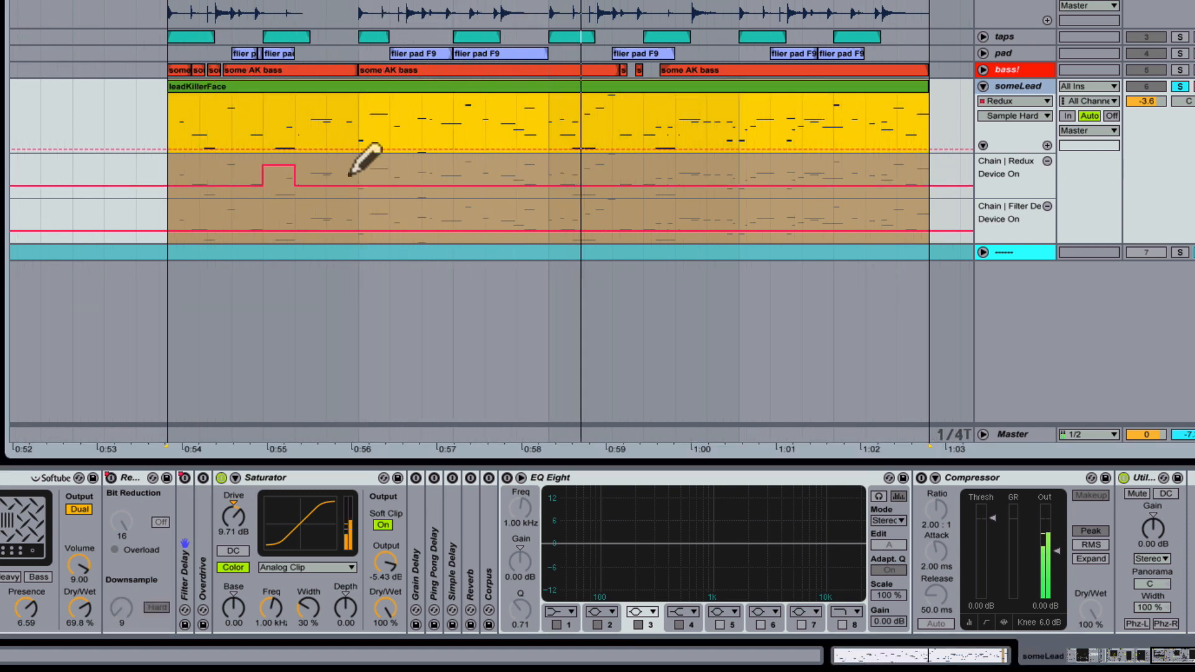
pyautogui.click(374, 166)
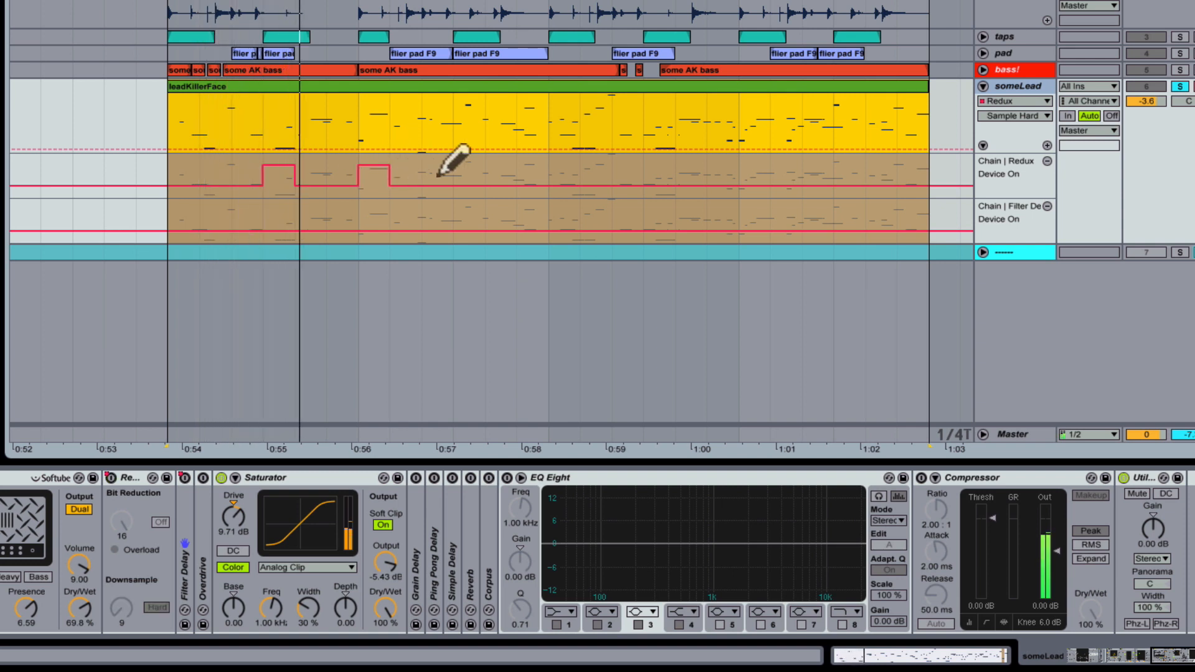
pyautogui.click(469, 166)
pyautogui.click(596, 165)
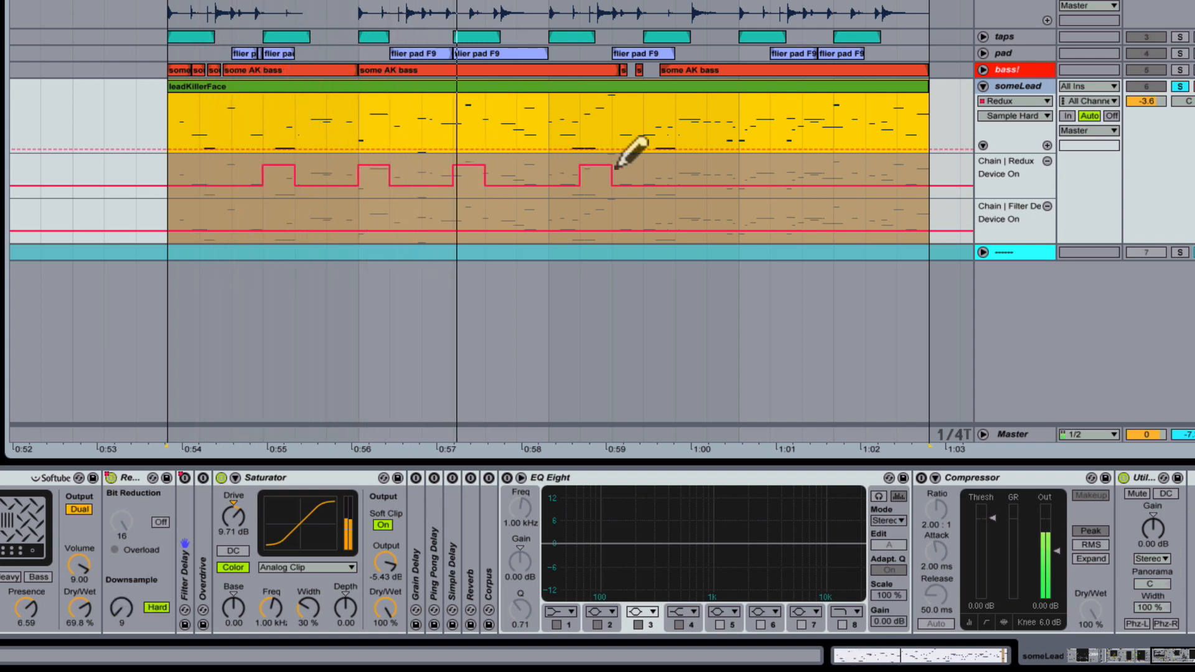
pyautogui.click(790, 165)
pyautogui.click(883, 177)
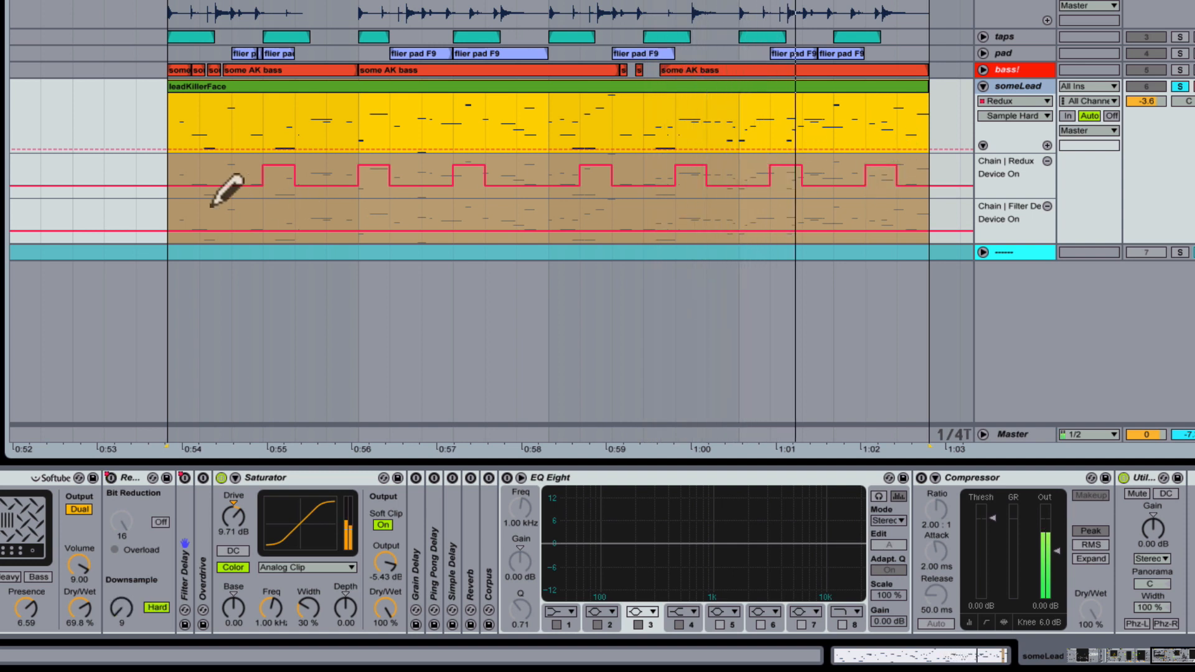
# Draw four on segments across the clip in Filter Delay's Device On lane, spanning two, six, two and three grid units
pyautogui.click(185, 219)
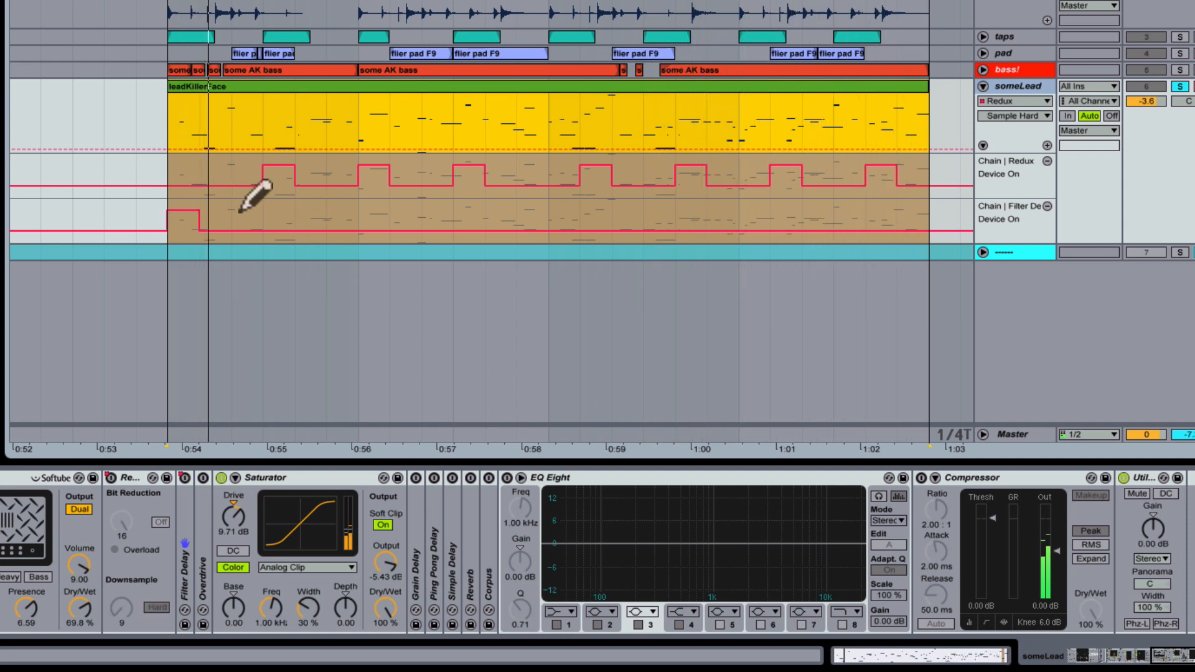
pyautogui.moveTo(346, 206); pyautogui.dragTo(440, 201)
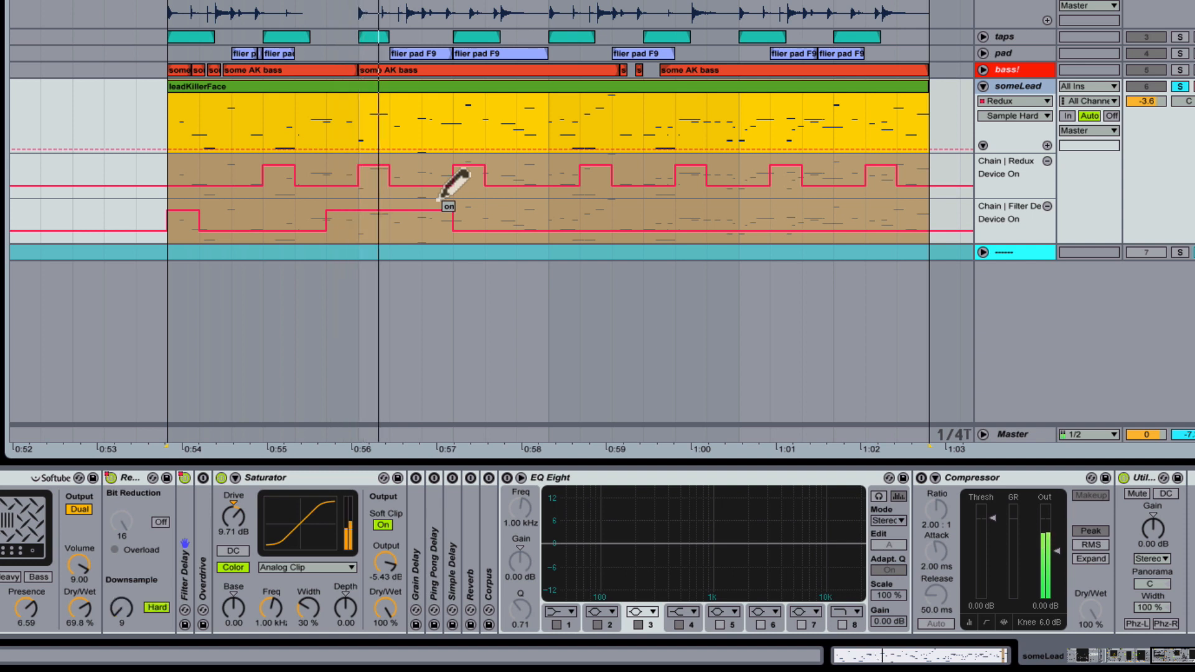
pyautogui.click(344, 234)
pyautogui.click(529, 212)
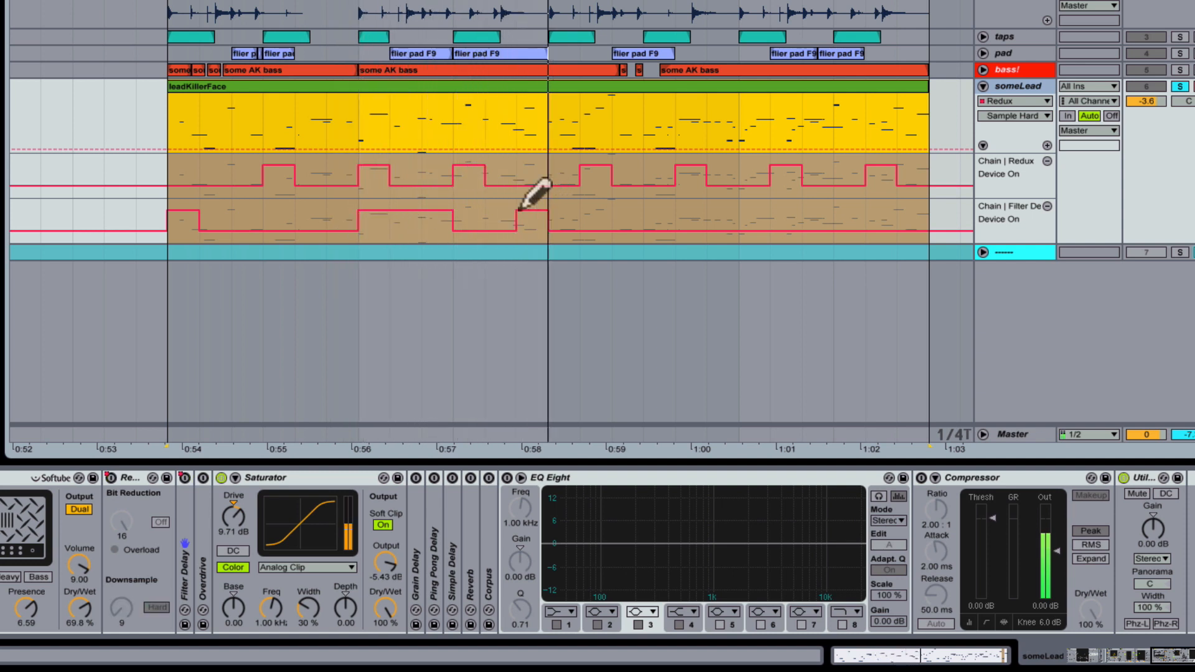
pyautogui.moveTo(467, 216); pyautogui.dragTo(507, 211)
pyautogui.moveTo(596, 211); pyautogui.dragTo(627, 206)
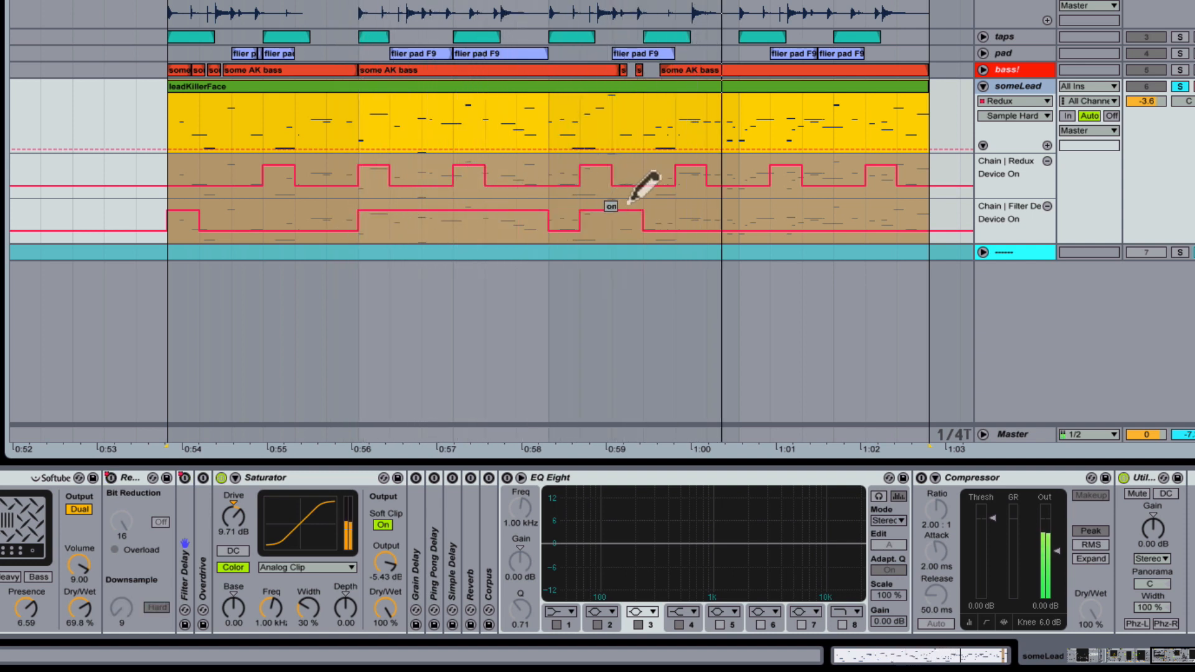
pyautogui.moveTo(844, 215)
pyautogui.mouseDown()
pyautogui.moveTo(907, 181)
pyautogui.moveTo(921, 197)
pyautogui.mouseUp()
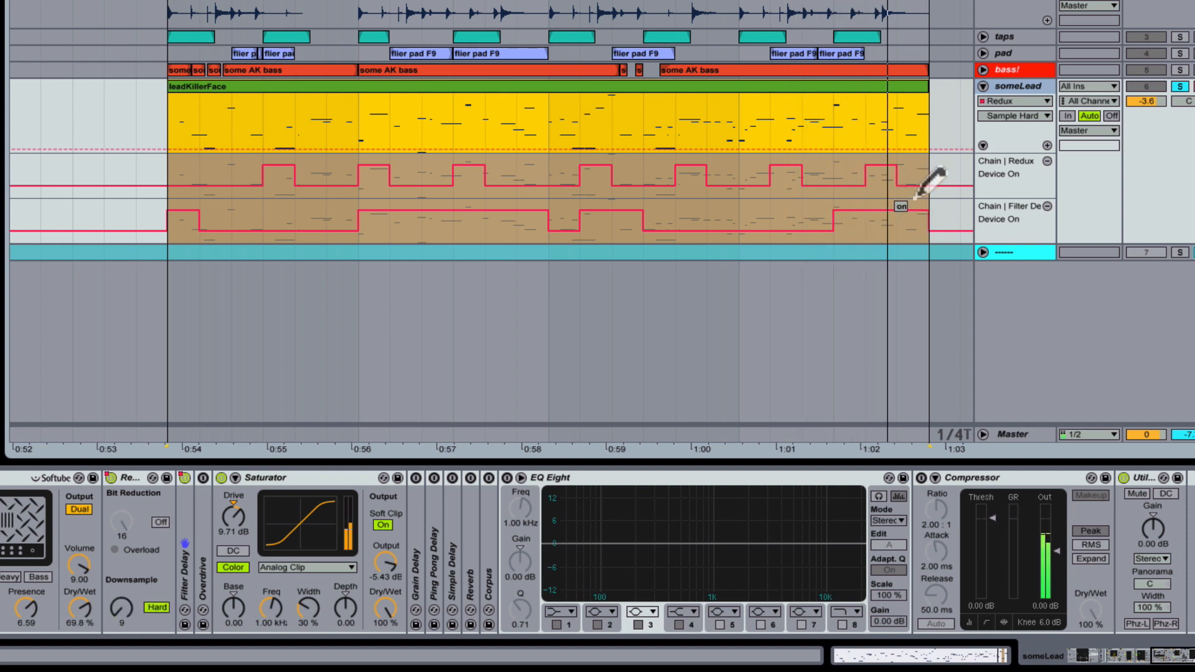
pyautogui.click(224, 209)
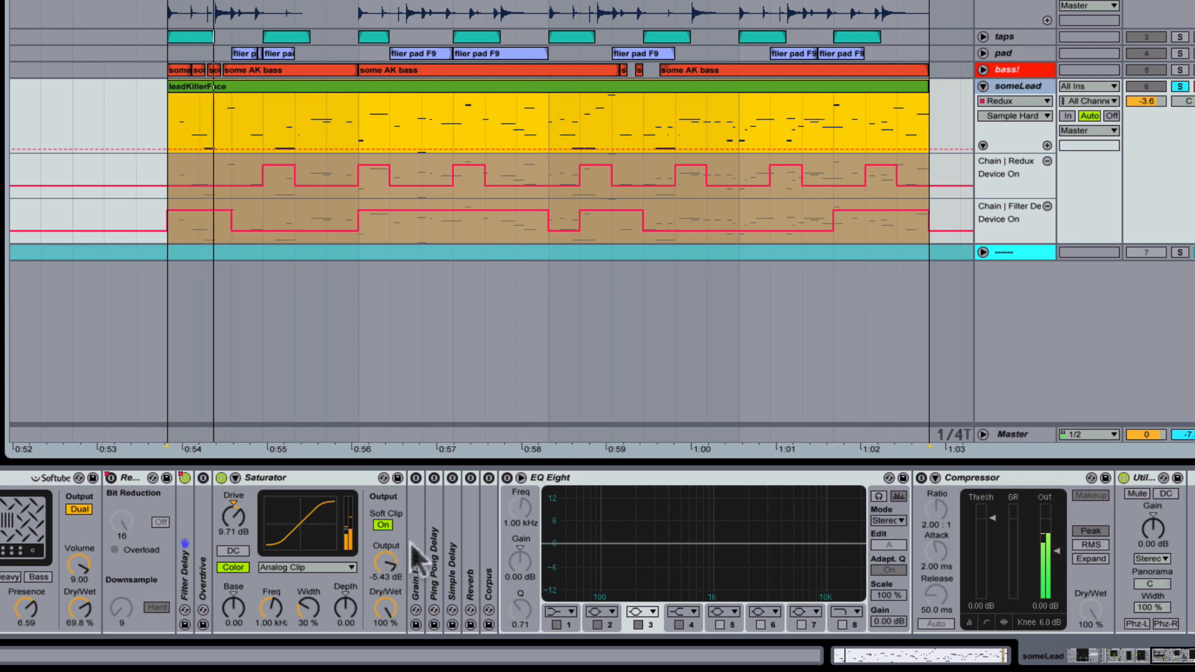
# Expand Filter Delay in the rack to show its settings and unsolo the someLead track
pyautogui.doubleClick(180, 492)
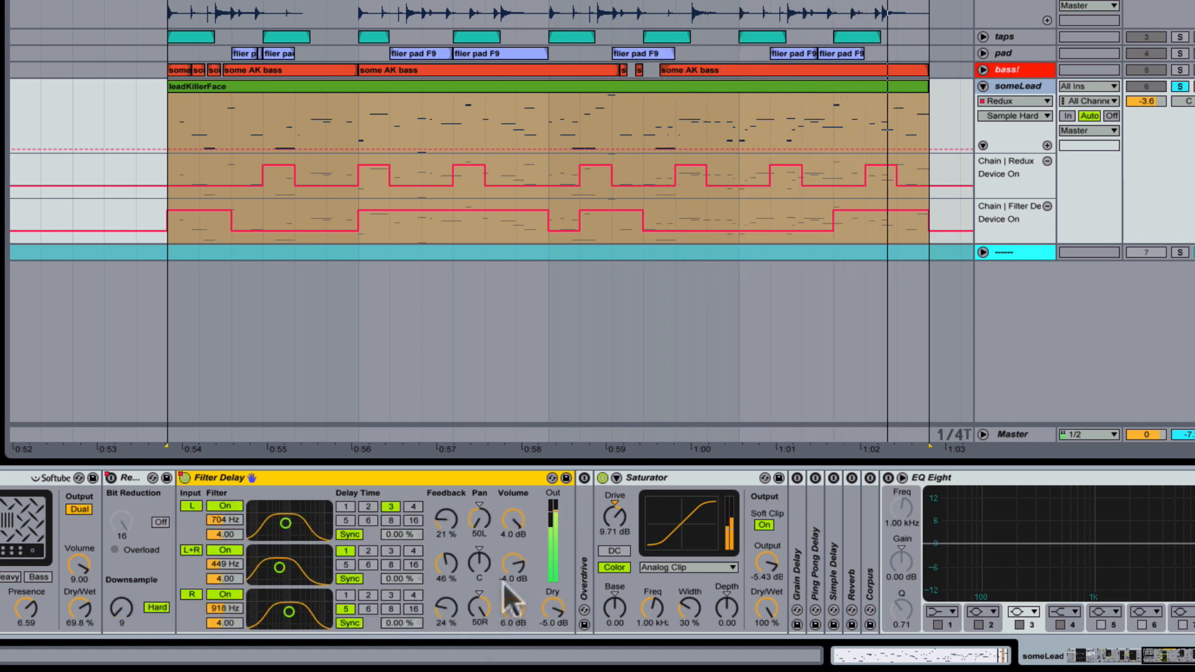
pyautogui.click(676, 0)
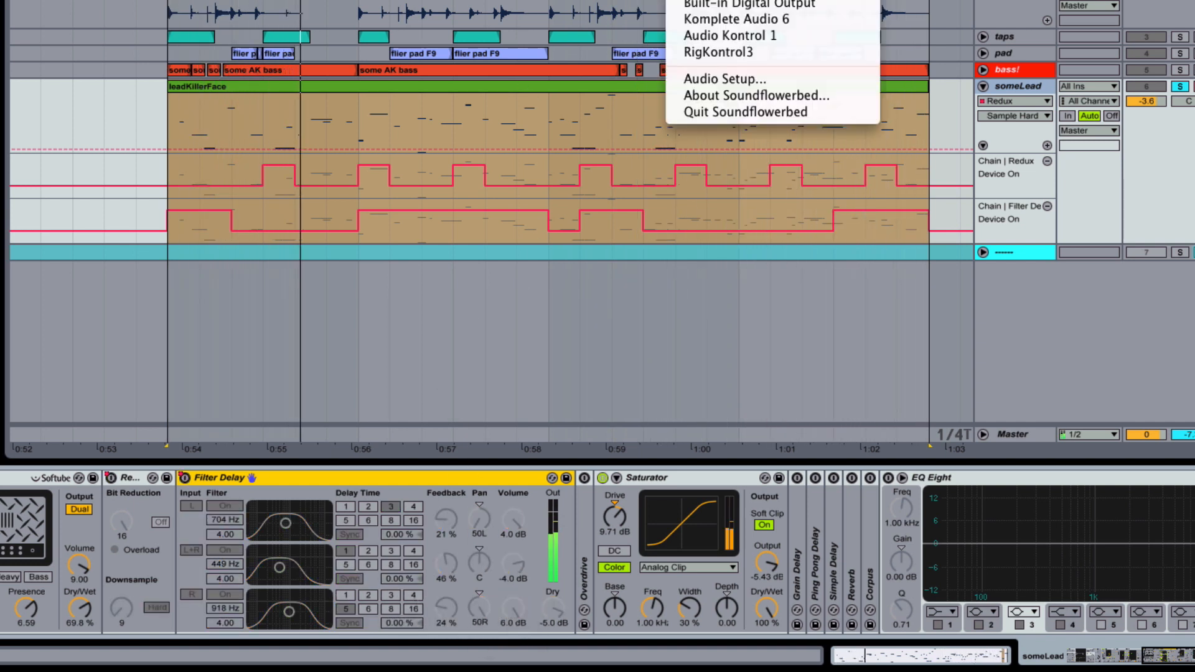
pyautogui.click(1180, 86)
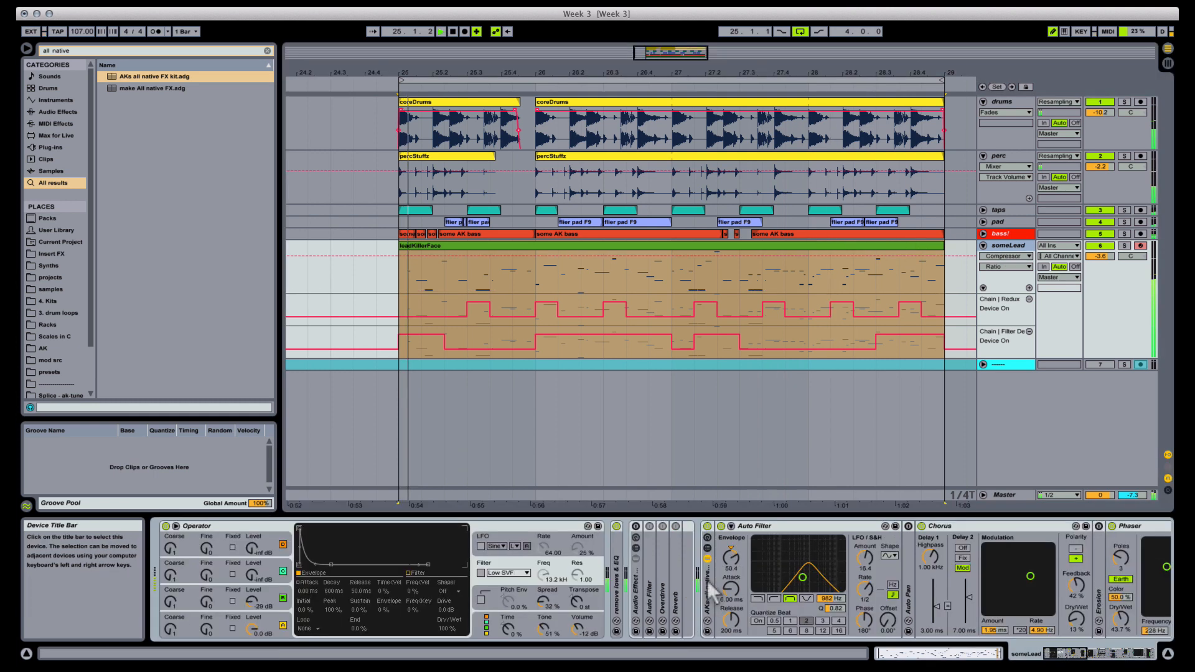
# Collapse the AKs all native rack and toggle the activation of both the Audio Effect Rack and the AKs all native rack
pyautogui.doubleClick(709, 589)
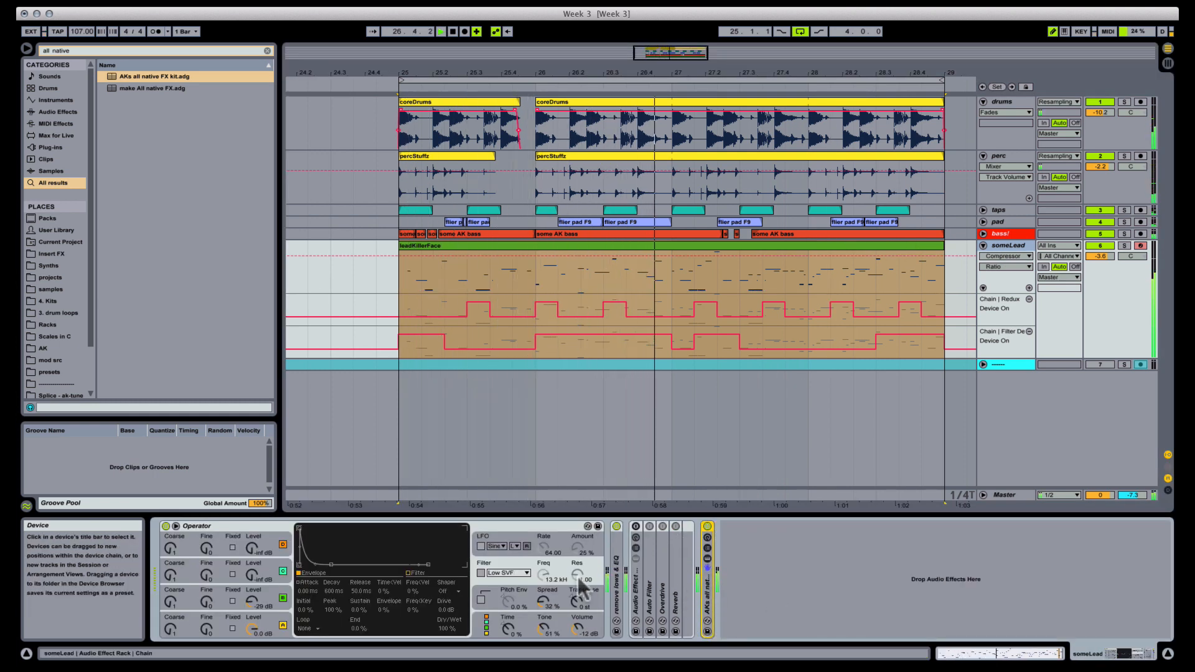
pyautogui.click(635, 526)
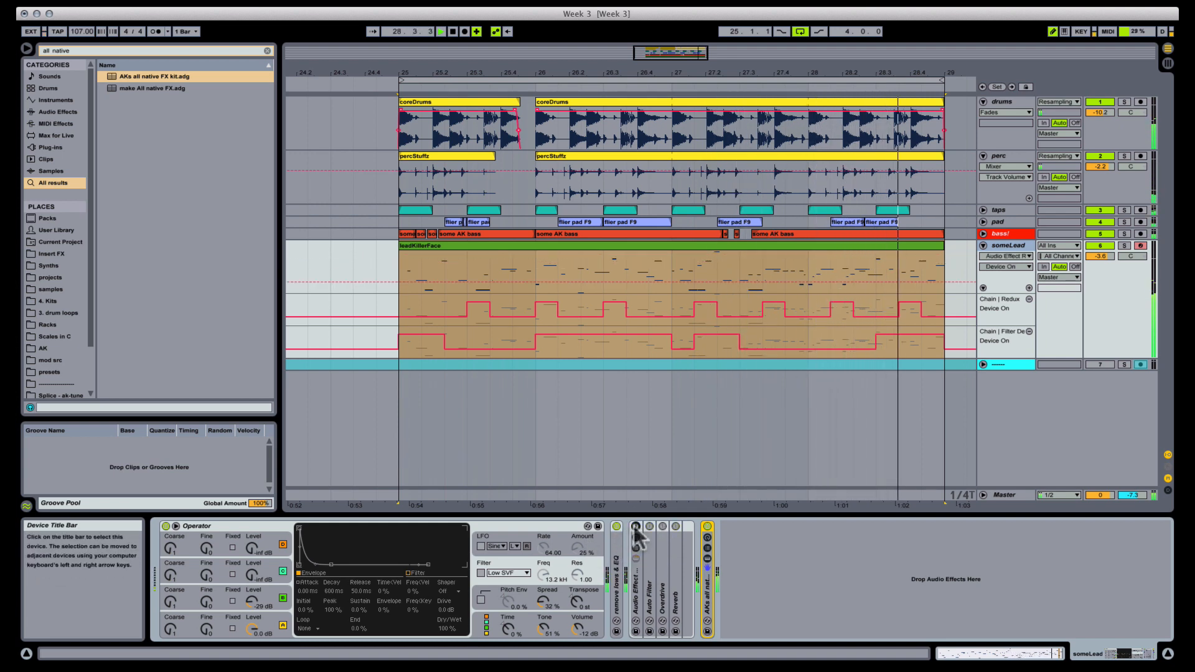
pyautogui.click(707, 527)
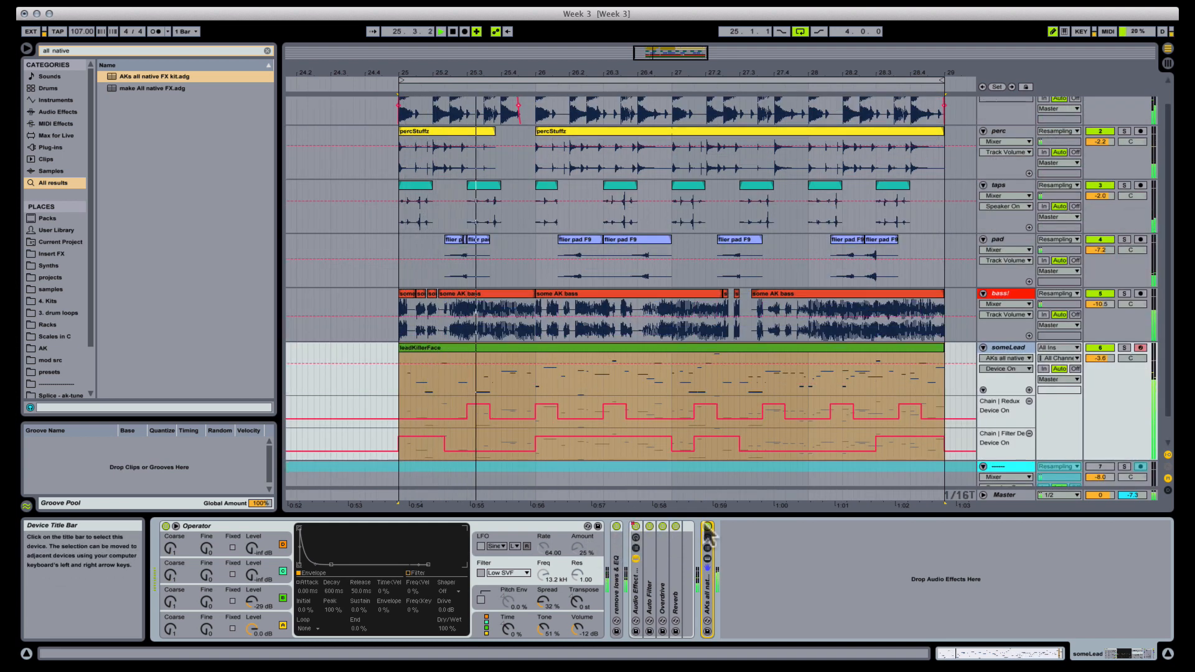